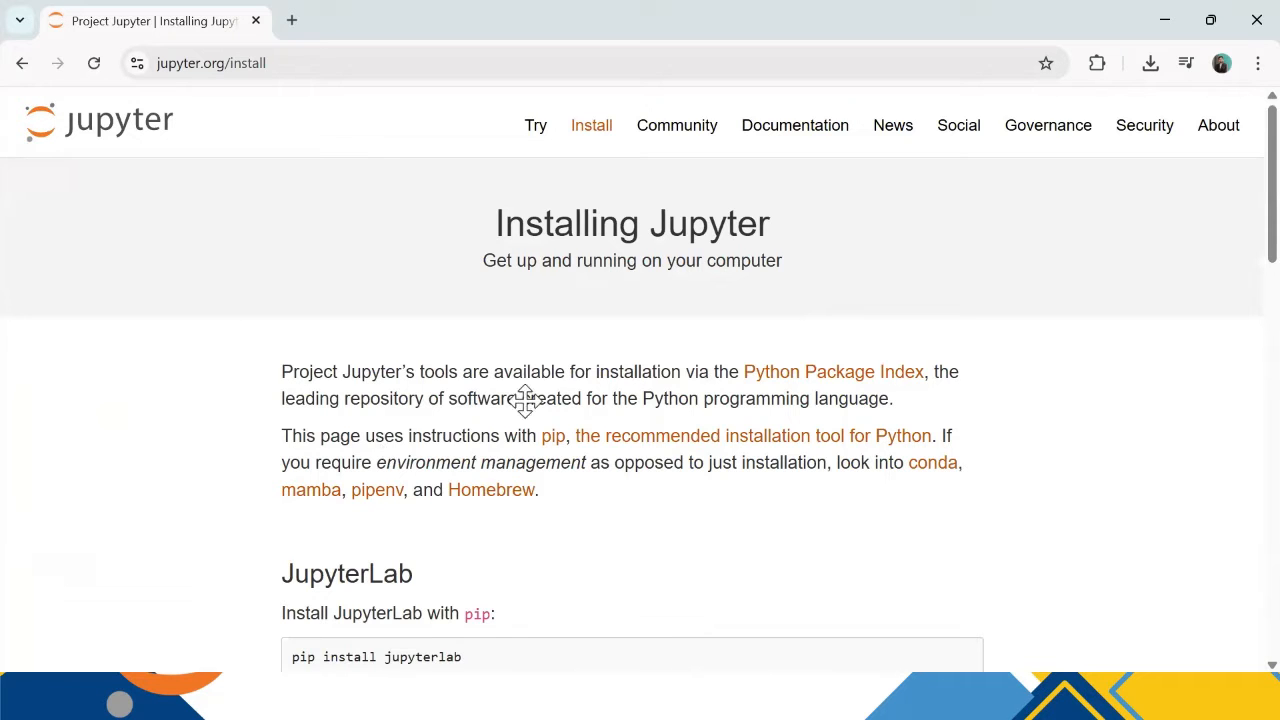
Open a Command Prompt window over the Jupyter installation page, keeping it at its normal, non-maximized size.
{"action": "scroll", "coordinate": [451, 443], "scroll_direction": "down", "scroll_amount": 3}
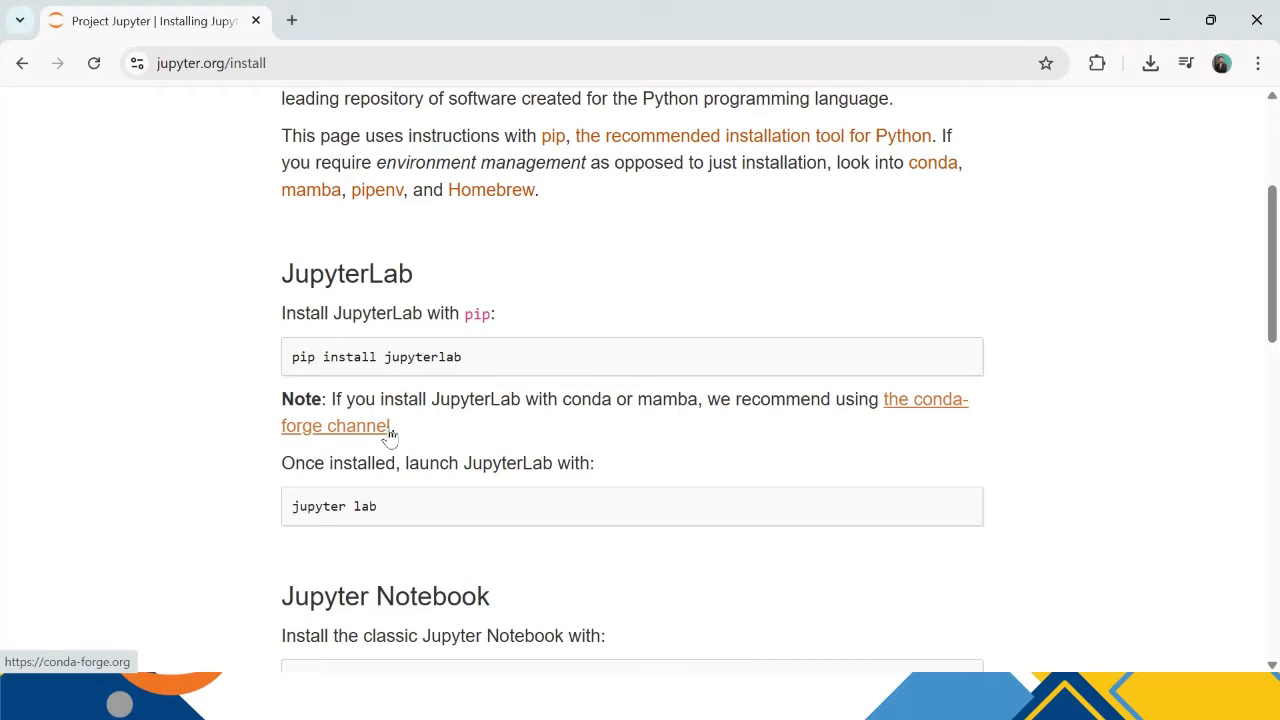
{"action": "key", "text": "super"}
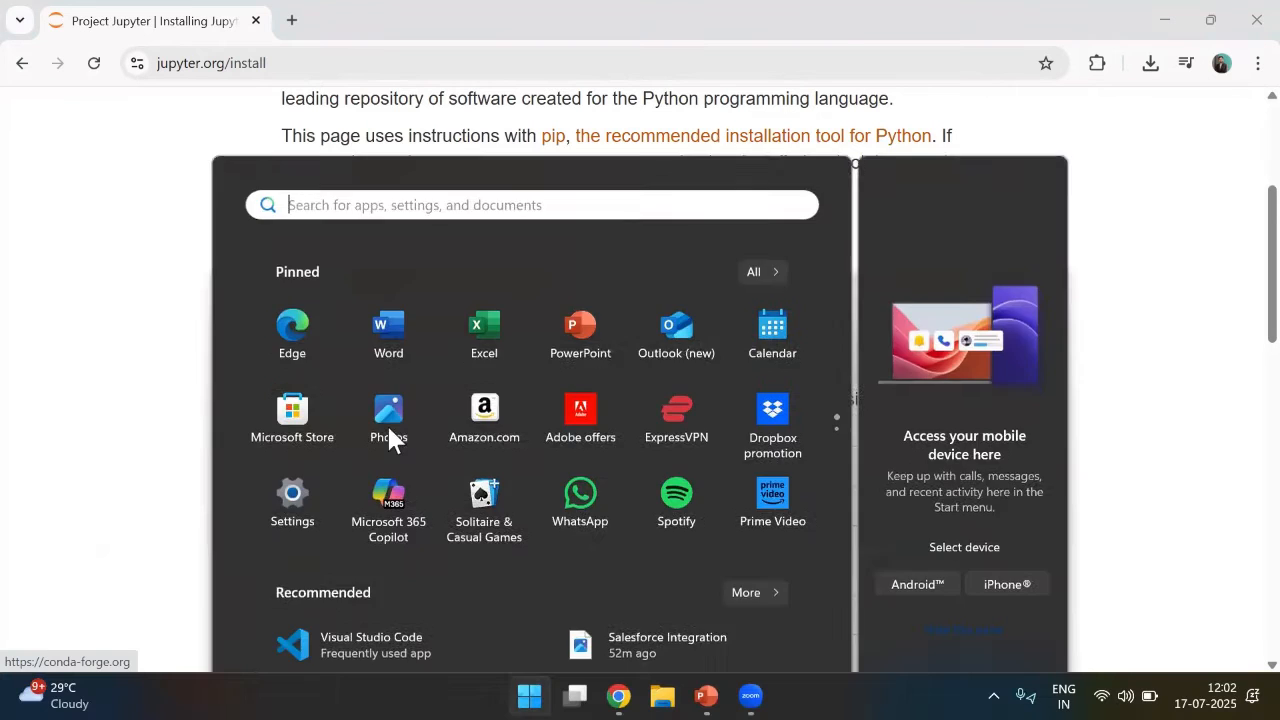
{"action": "type", "text": "cmd"}
{"action": "key", "text": "Return"}
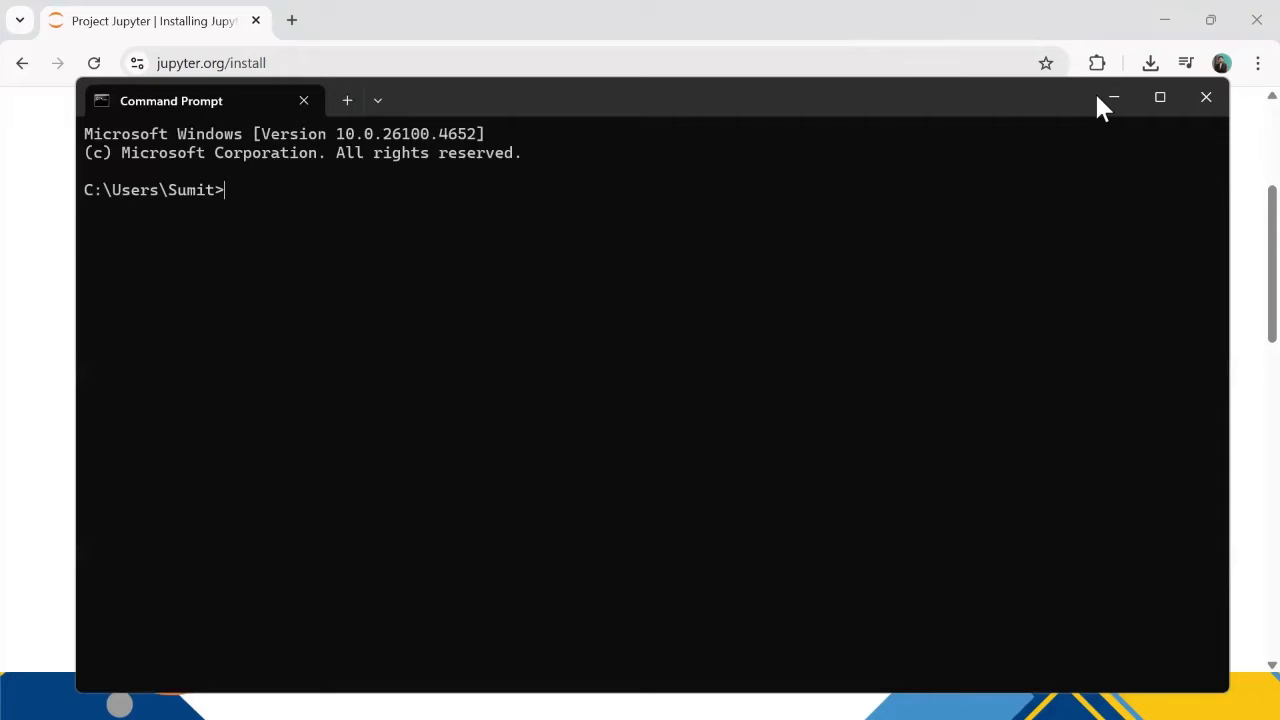
{"action": "double_click", "coordinate": [1100, 105]}
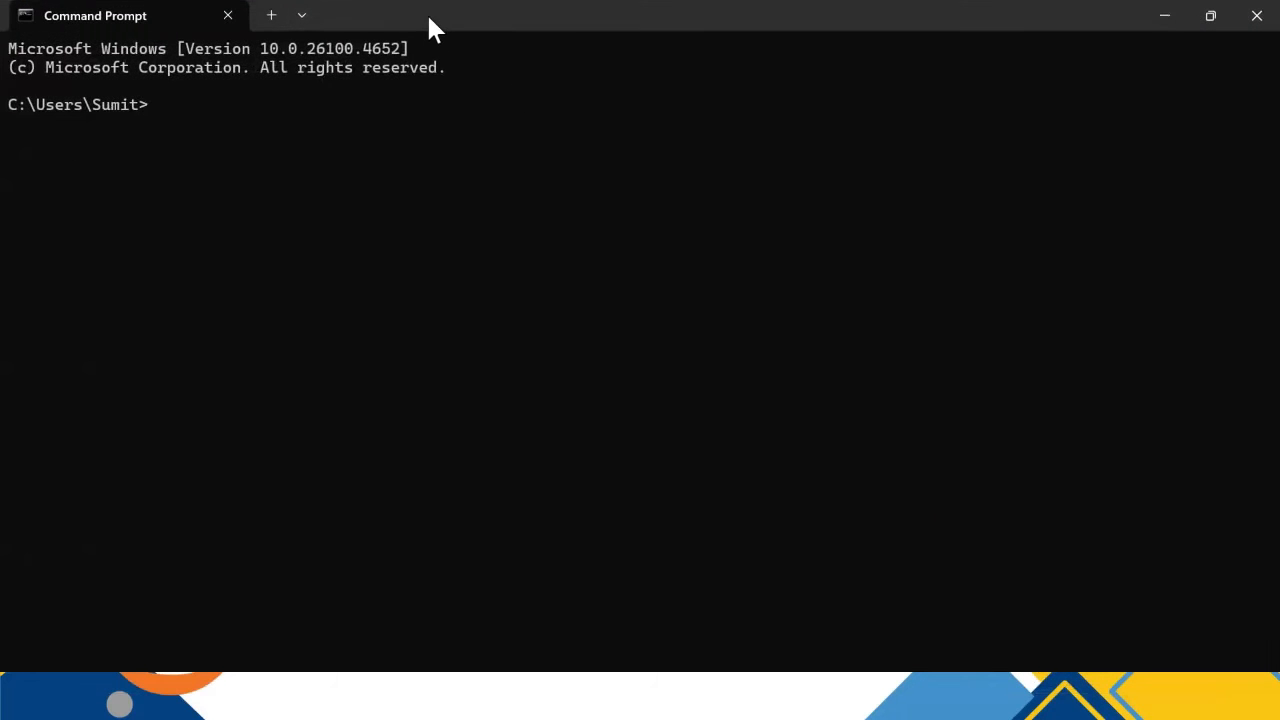
{"action": "double_click", "coordinate": [684, 17]}
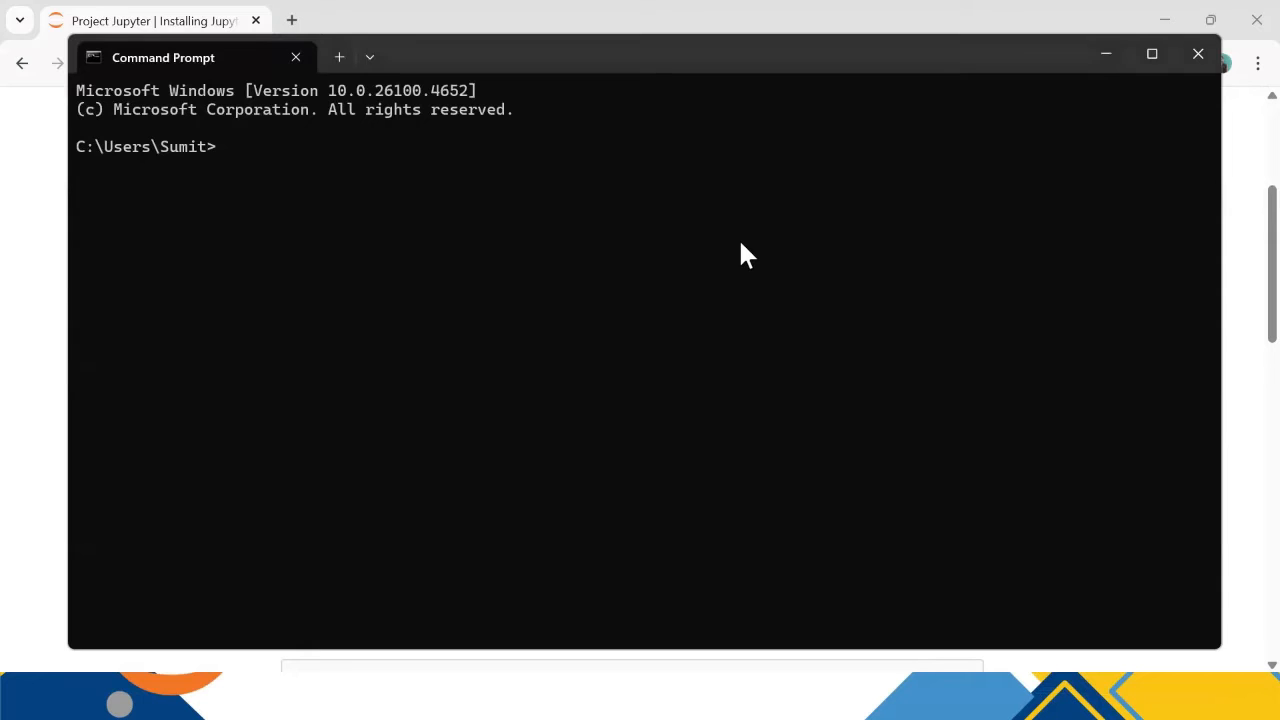
Check the Python installation by starting the interpreter with python, and exit back to the command prompt.
{"action": "type", "text": "python"}
{"action": "key", "text": "Return"}
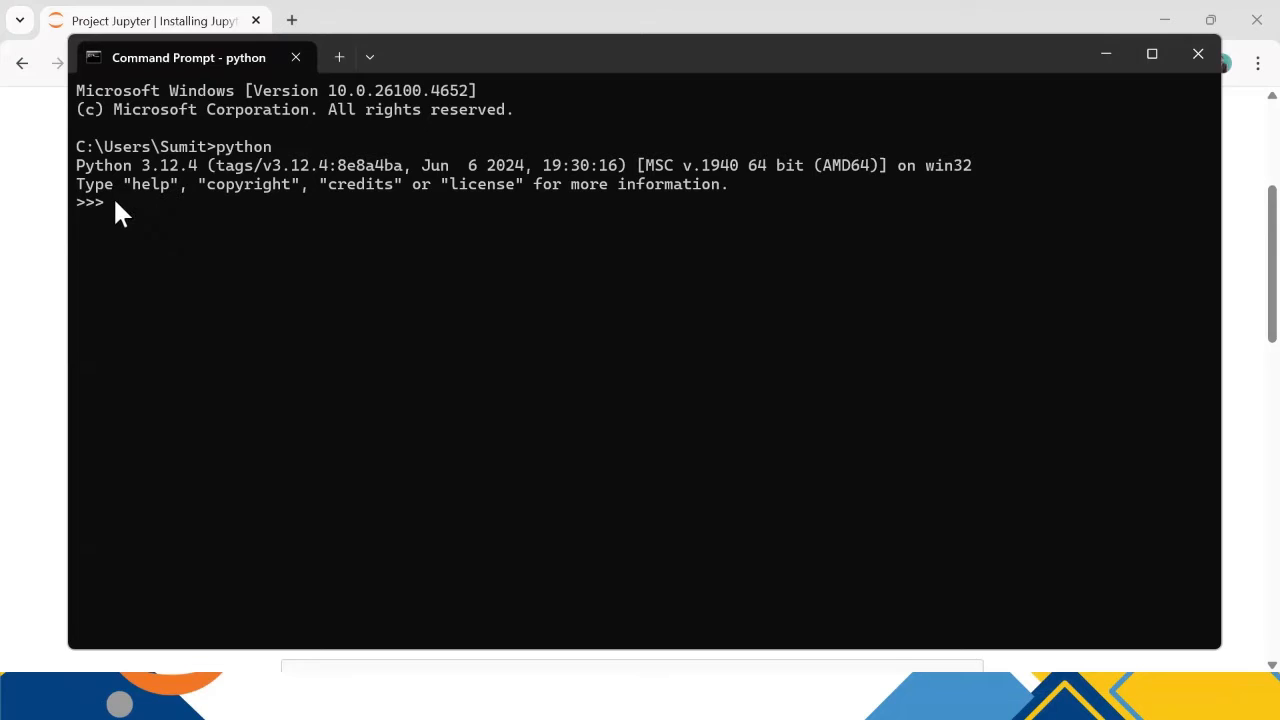
{"action": "type", "text": "exit"}
{"action": "key", "text": "Return"}
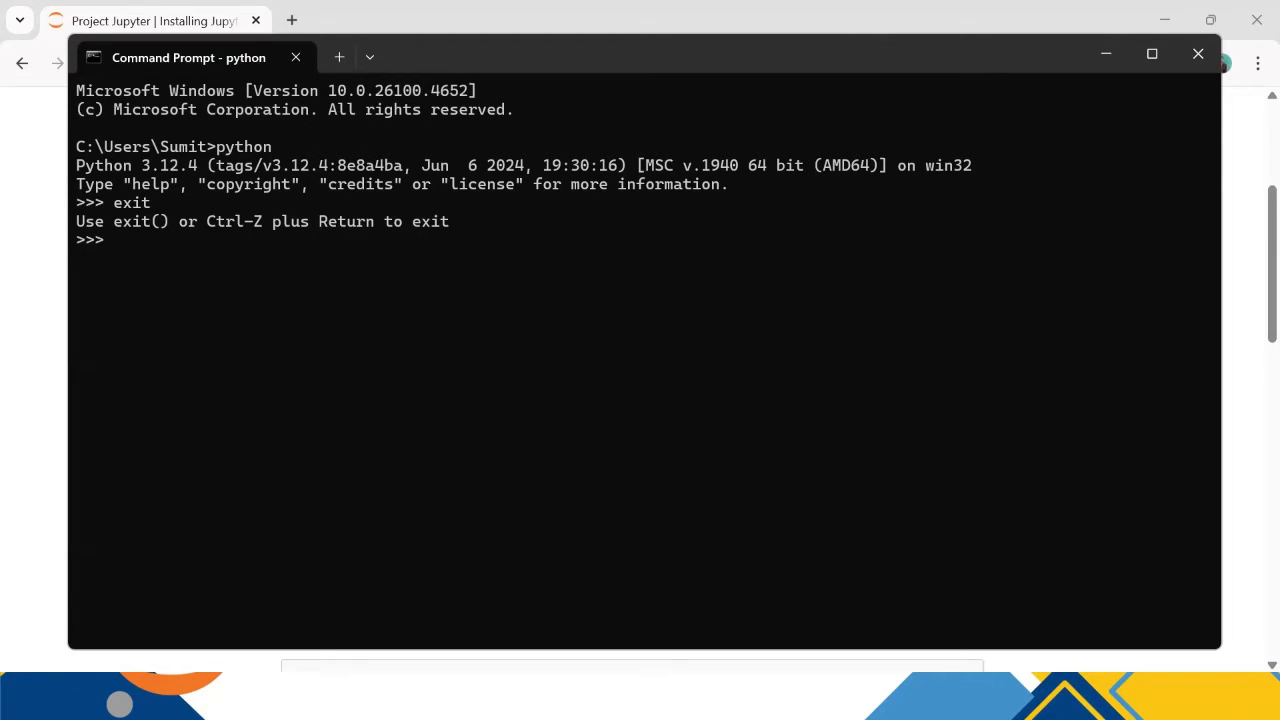
{"action": "key", "text": "ctrl+z"}
{"action": "key", "text": "Return"}
Clear the Command Prompt screen with the cls command.
{"action": "type", "text": "cld"}
{"action": "key", "text": "Return"}
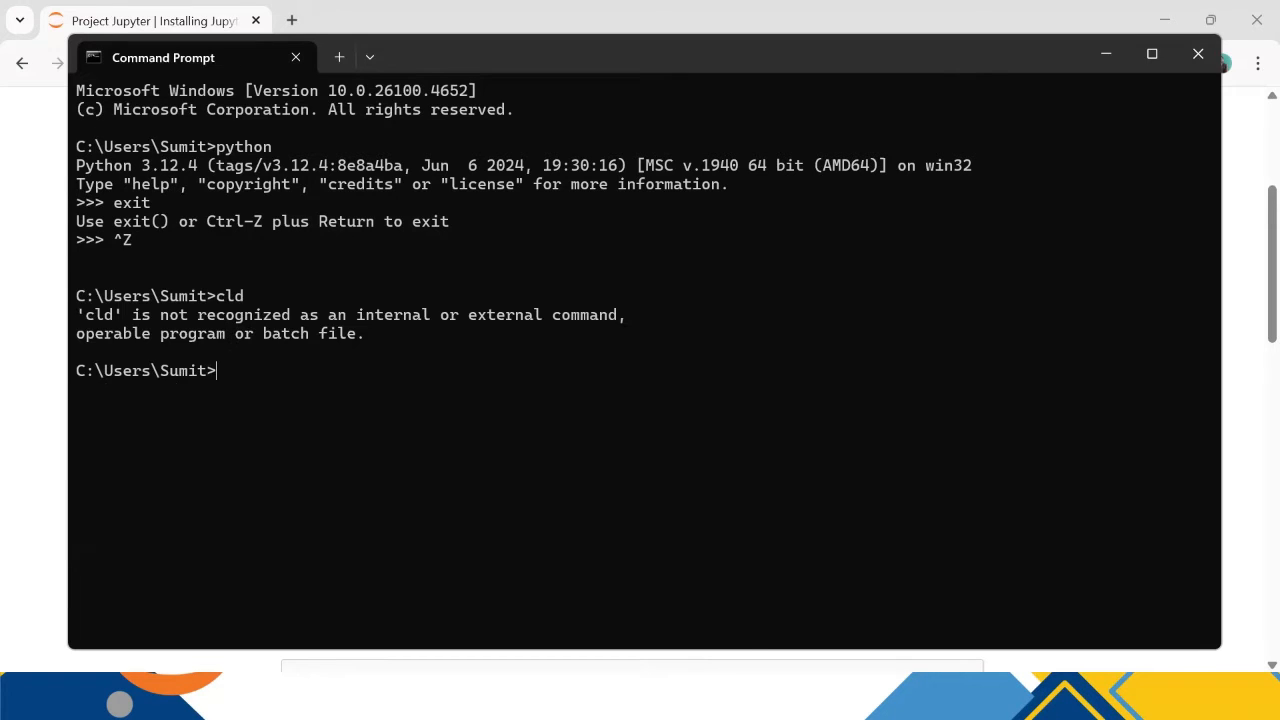
{"action": "type", "text": "cls"}
{"action": "key", "text": "Return"}
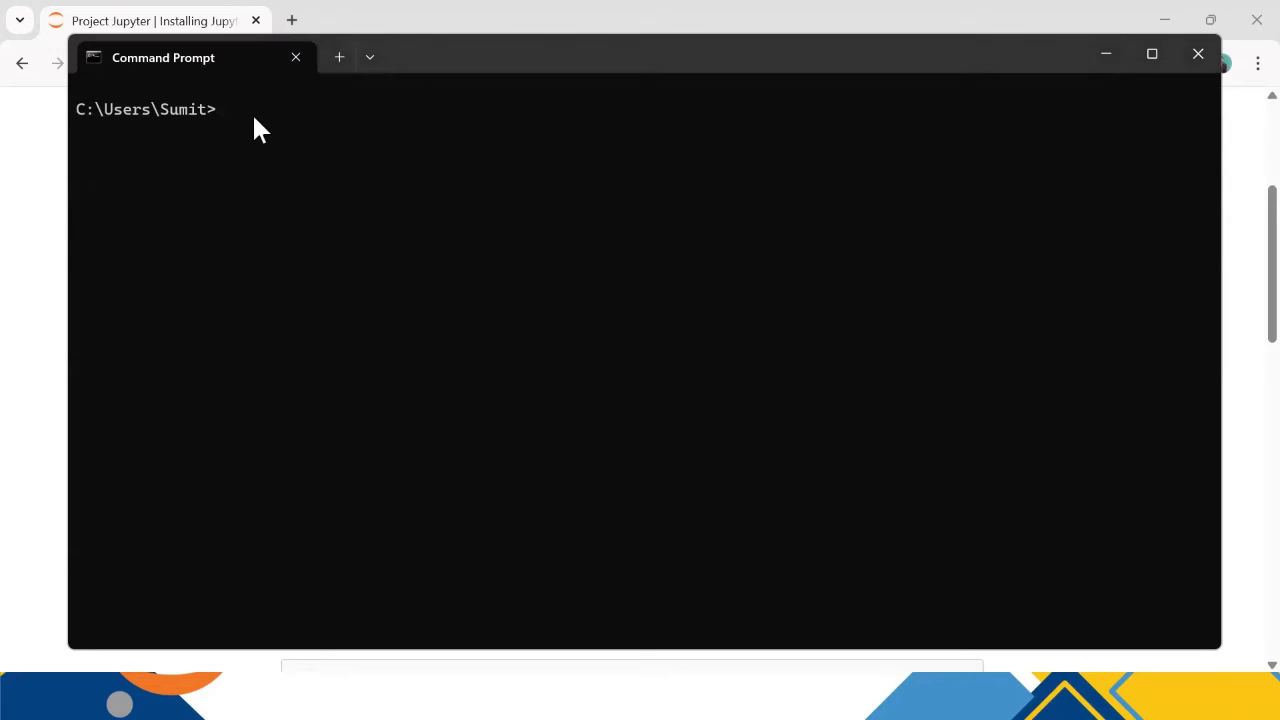
Find the classic Jupyter Notebook install command on the Jupyter page and run "pip install notebook" in Command Prompt.
{"action": "key", "text": "alt+Tab"}
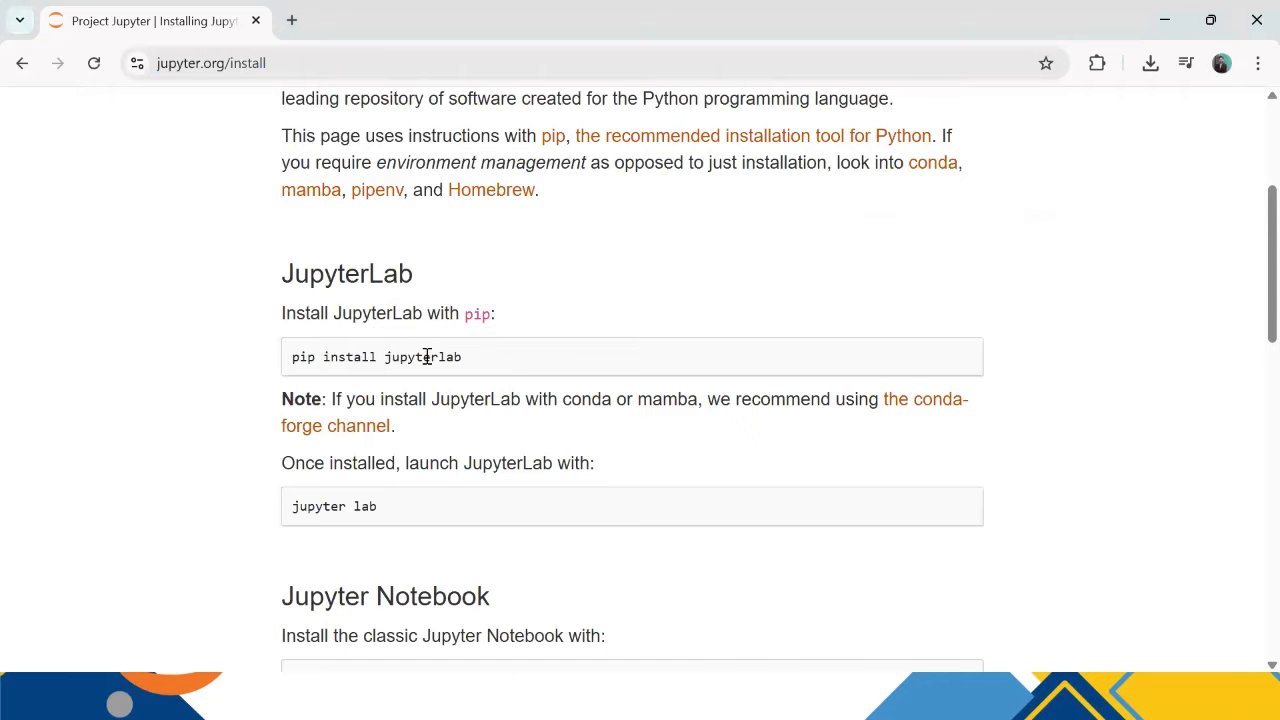
{"action": "scroll", "coordinate": [333, 480], "scroll_direction": "down", "scroll_amount": 3}
{"action": "left_click_drag", "start_coordinate": [289, 391], "coordinate": [455, 385]}
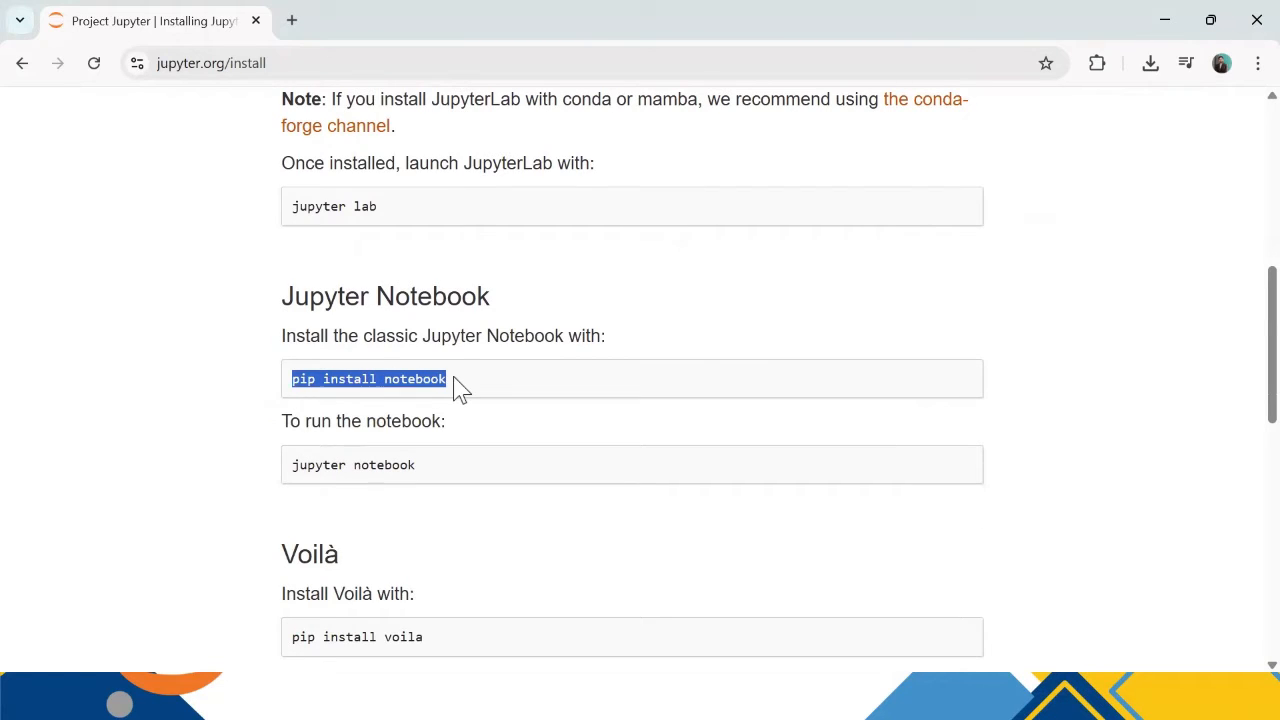
{"action": "key", "text": "alt+Tab"}
{"action": "type", "text": "pip"}
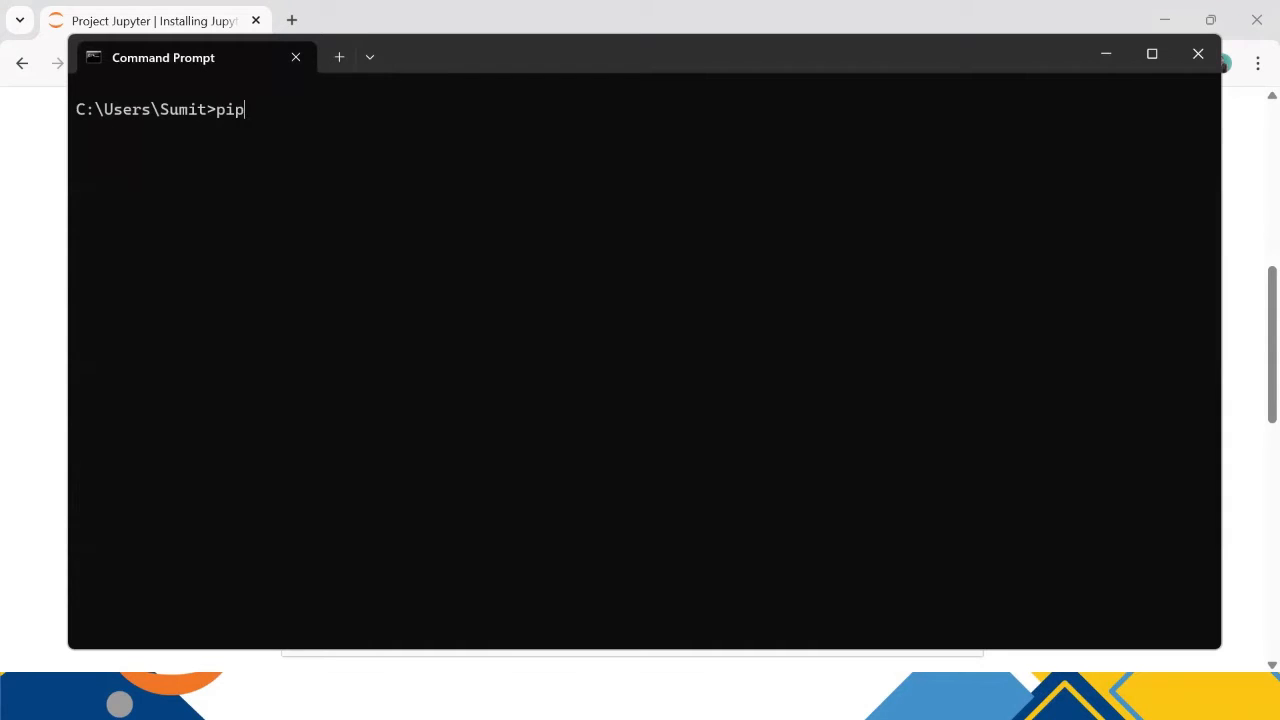
{"action": "type", "text": " install notebook"}
{"action": "key", "text": "Return"}
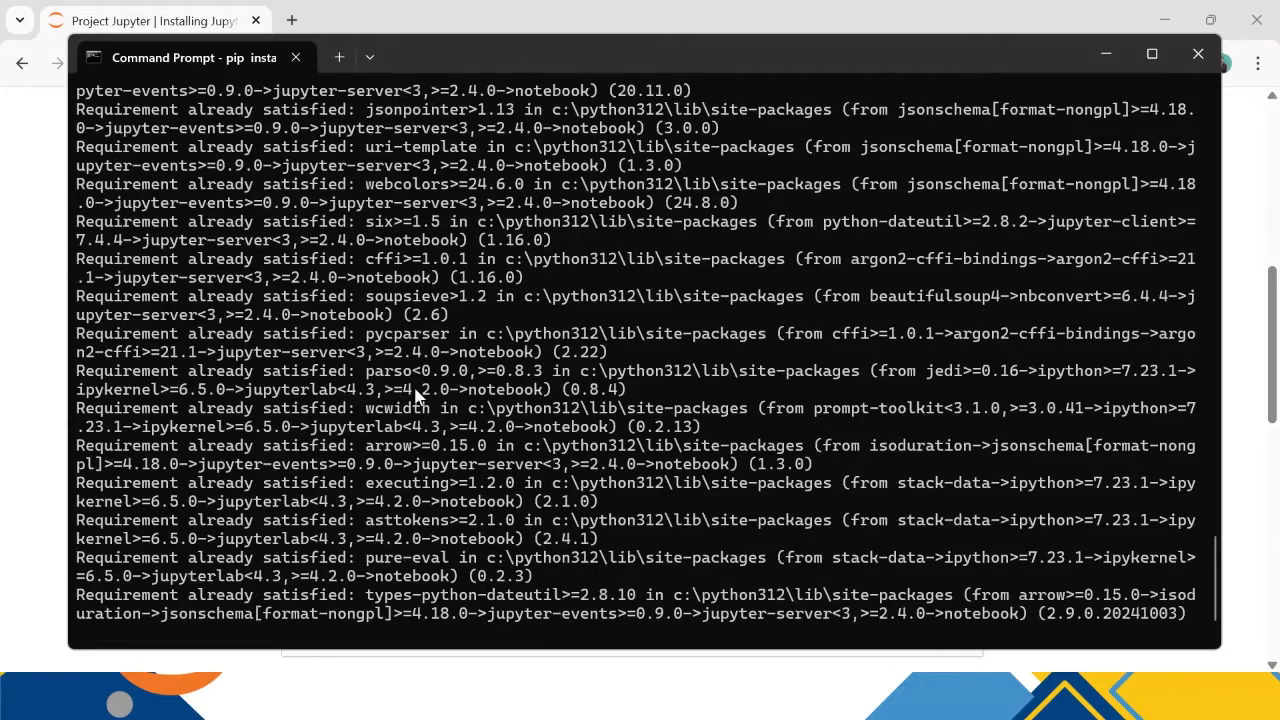
Review the pip output from its beginning for the install location, and open the Python312 folder on the C: drive in File Explorer.
{"action": "scroll", "coordinate": [418, 397], "scroll_direction": "up", "scroll_amount": 14}
{"action": "scroll", "coordinate": [418, 397], "scroll_direction": "up", "scroll_amount": 10}
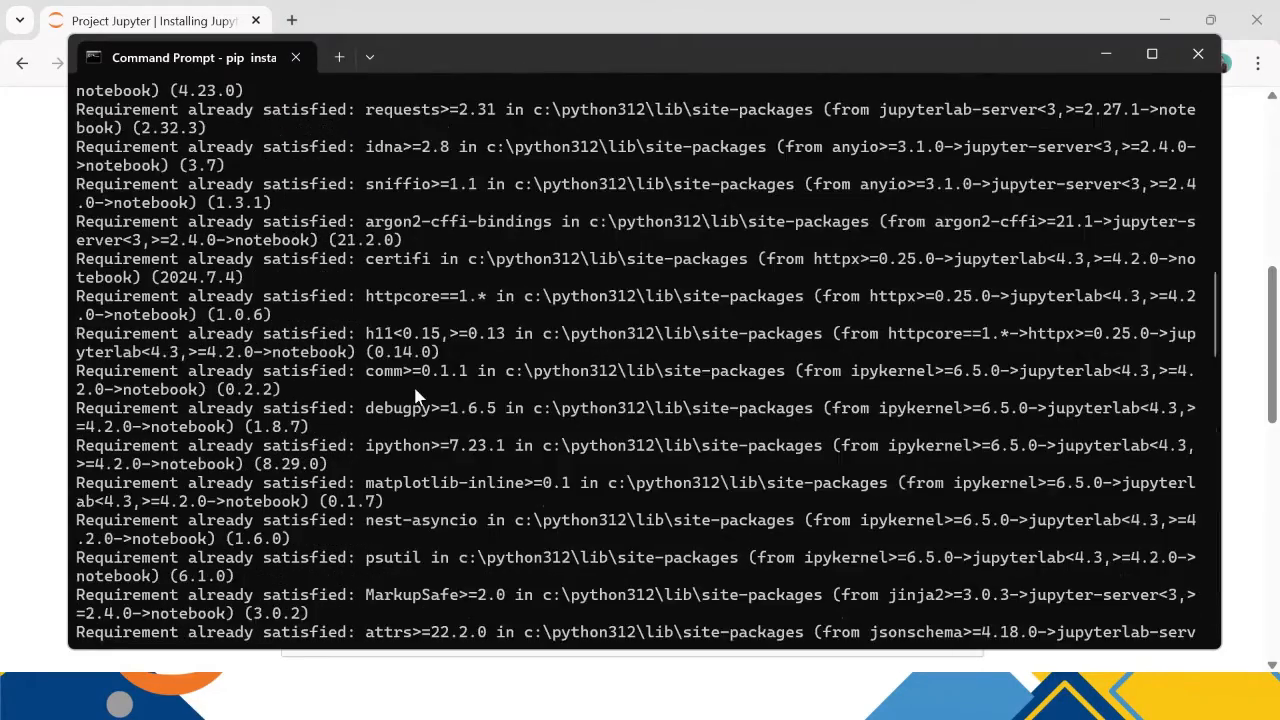
{"action": "scroll", "coordinate": [418, 397], "scroll_direction": "up", "scroll_amount": 10}
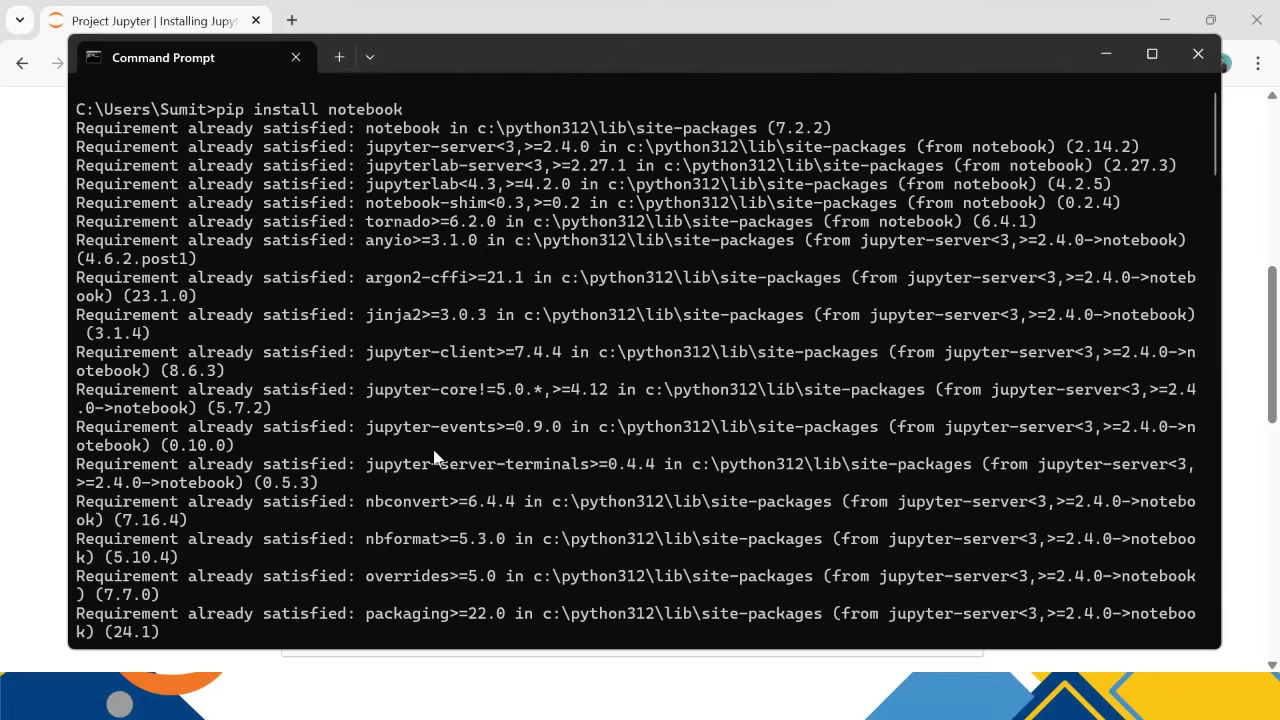
{"action": "left_click", "coordinate": [507, 695]}
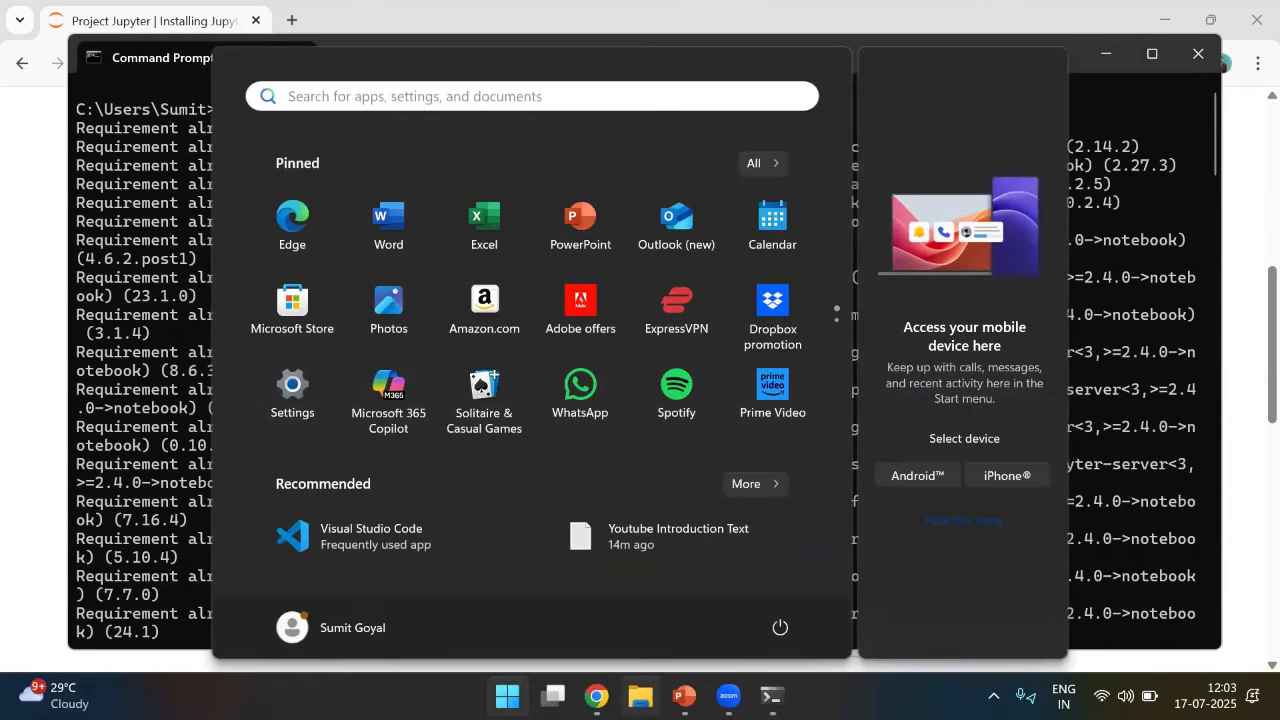
{"action": "left_click", "coordinate": [640, 695]}
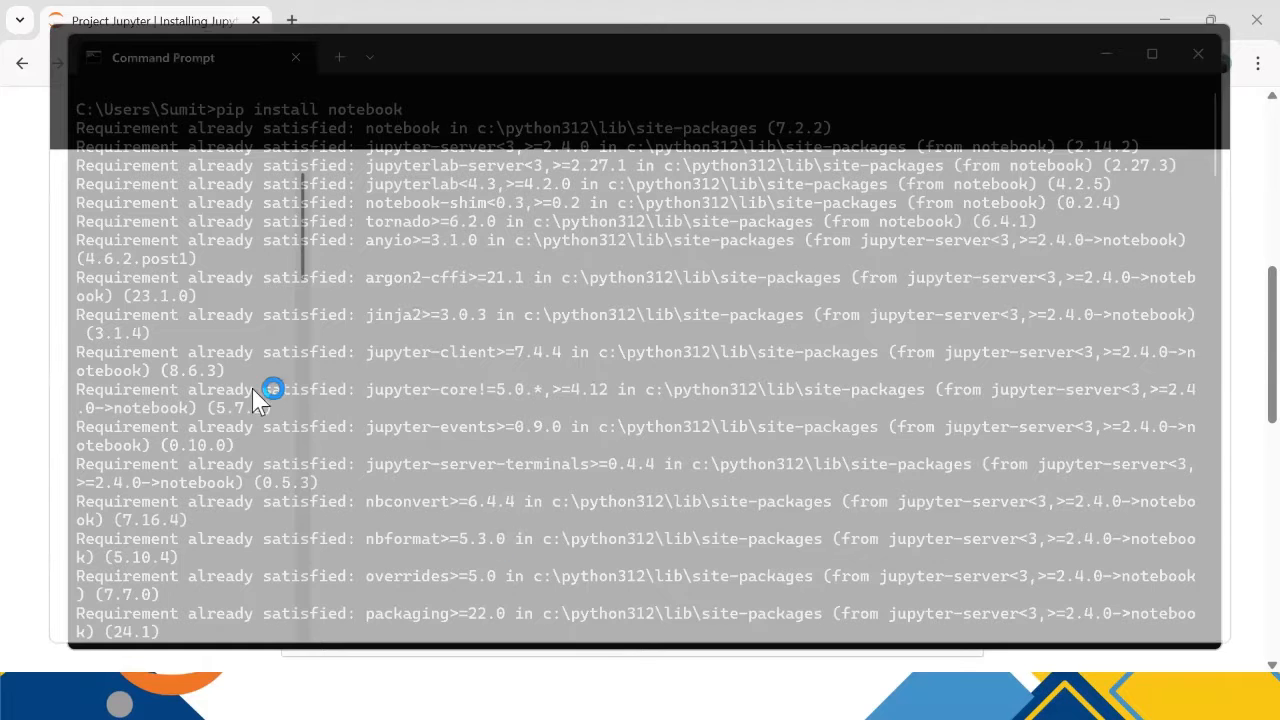
{"action": "scroll", "coordinate": [106, 514], "scroll_direction": "down", "scroll_amount": 10}
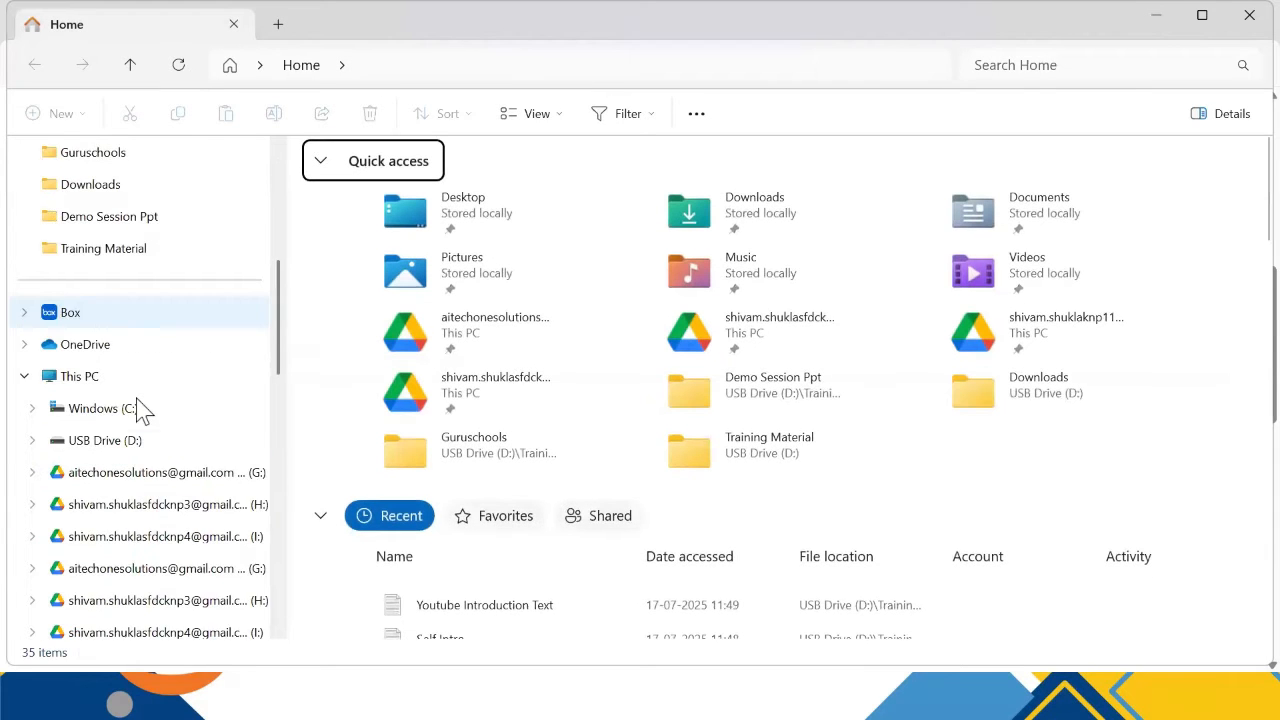
{"action": "scroll", "coordinate": [103, 371], "scroll_direction": "down", "scroll_amount": 6}
{"action": "scroll", "coordinate": [103, 363], "scroll_direction": "up", "scroll_amount": 9}
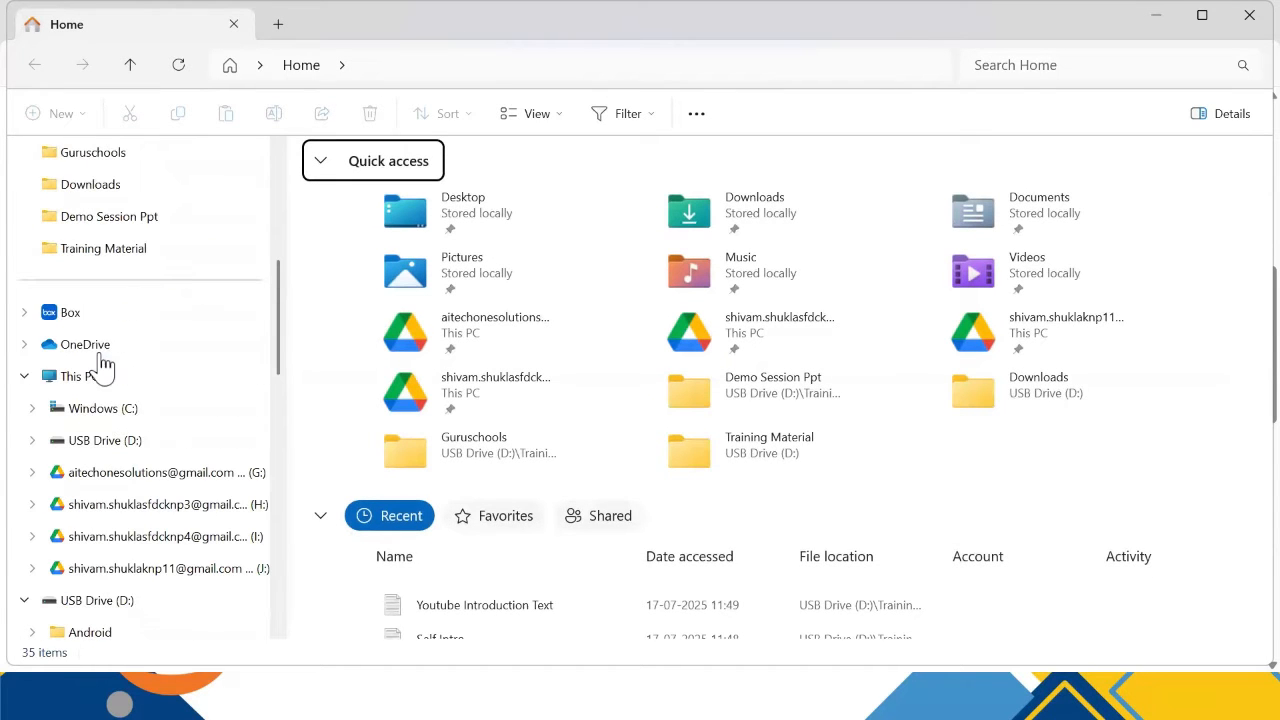
{"action": "left_click", "coordinate": [95, 410]}
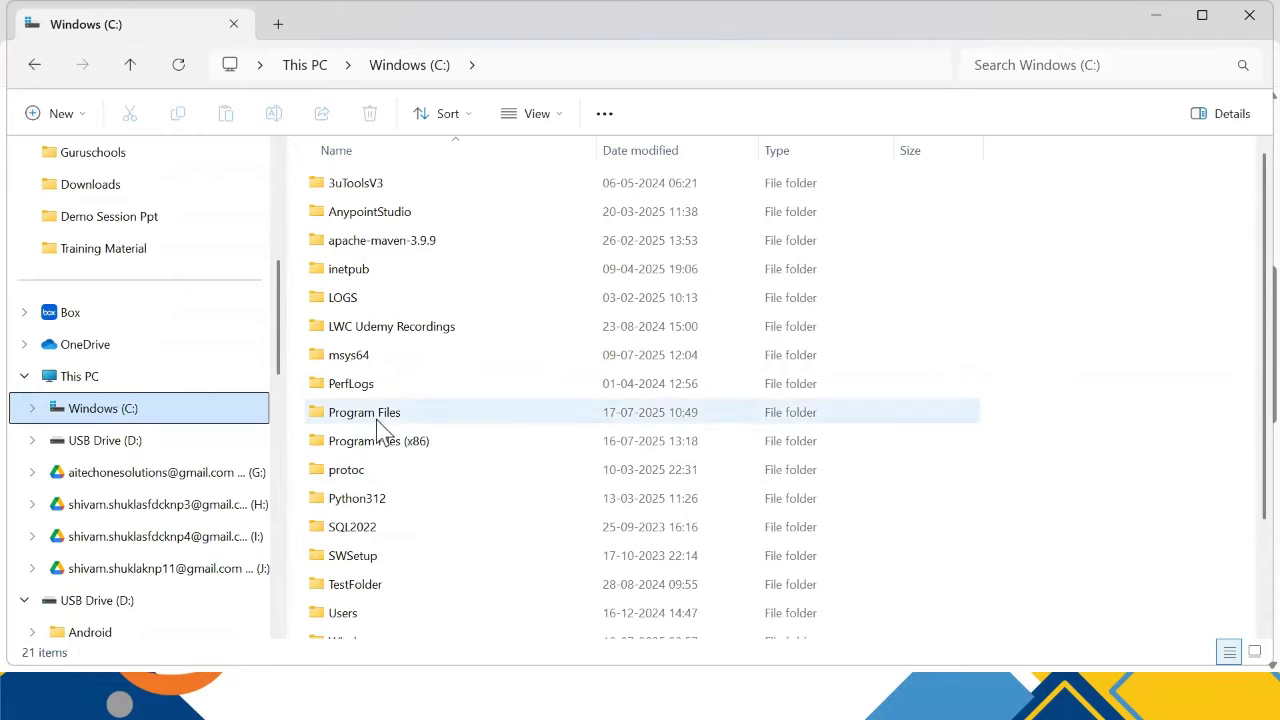
{"action": "double_click", "coordinate": [357, 498]}
{"action": "scroll", "coordinate": [365, 495], "scroll_direction": "down", "scroll_amount": 2}
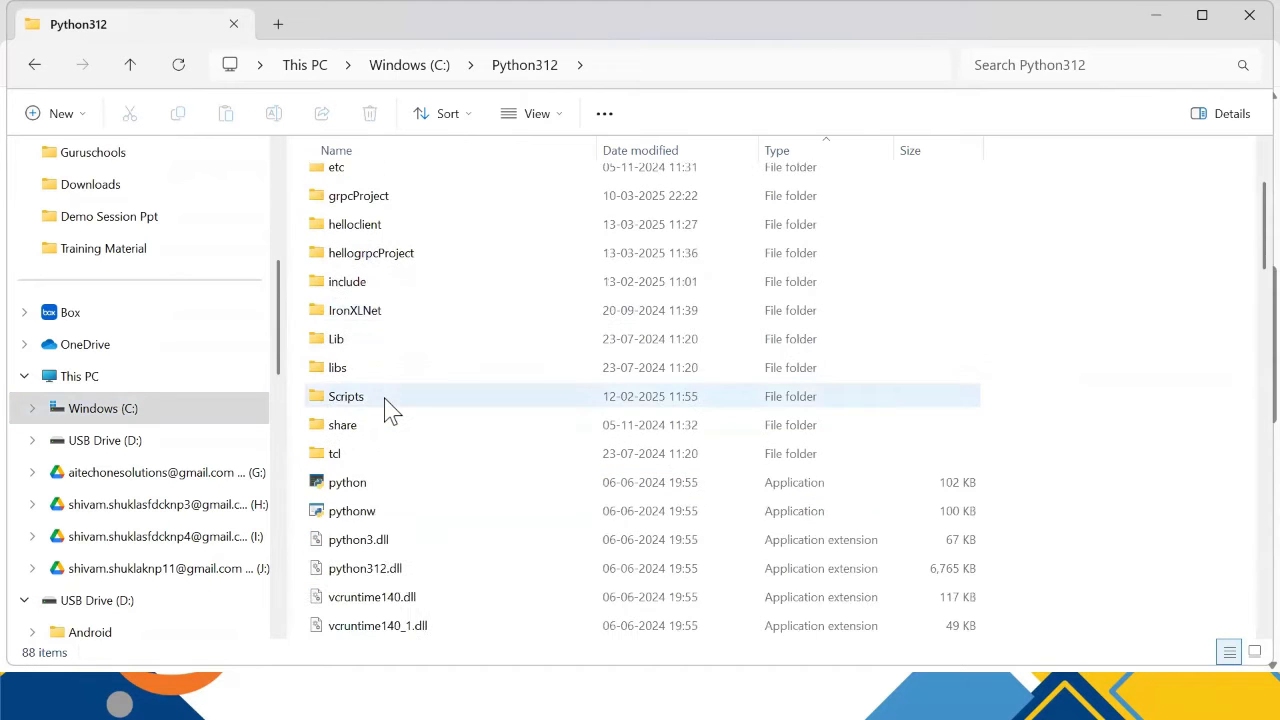
{"action": "scroll", "coordinate": [403, 532], "scroll_direction": "up", "scroll_amount": 3}
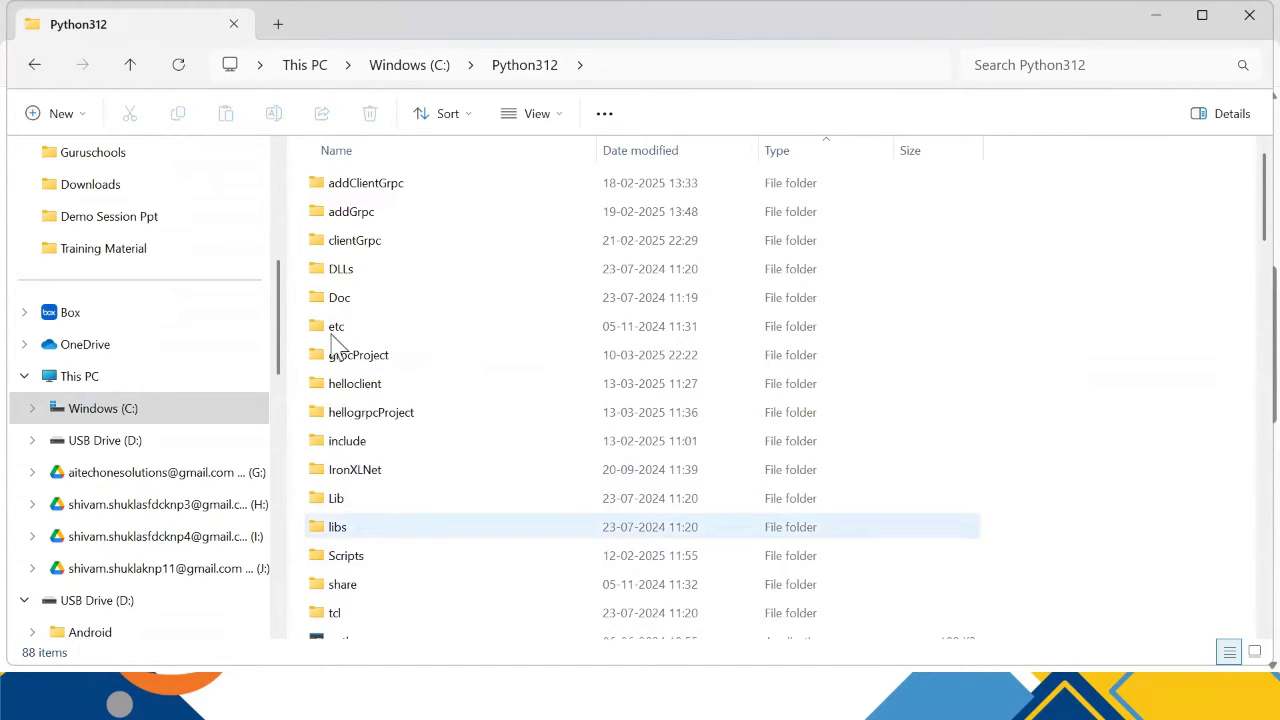
Recheck the install path in Command Prompt and open the Python312\Lib\site-packages folder in File Explorer.
{"action": "left_click", "coordinate": [129, 412]}
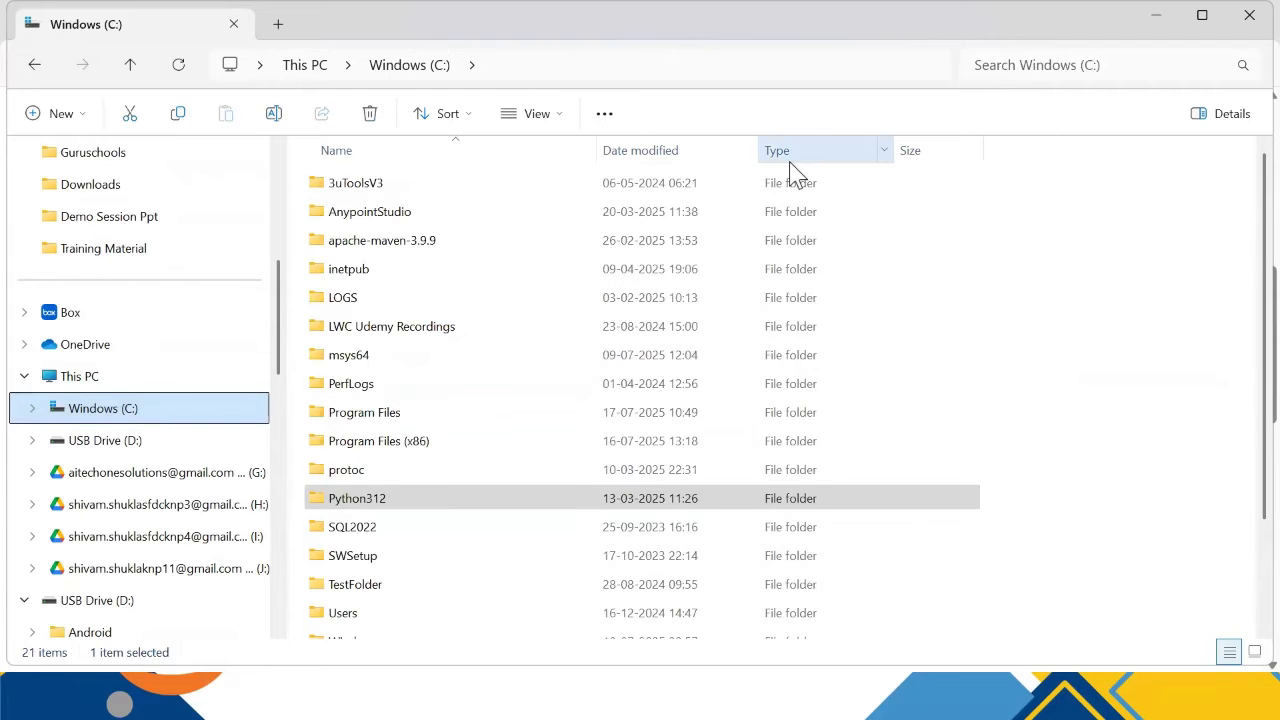
{"action": "key", "text": "alt+Tab"}
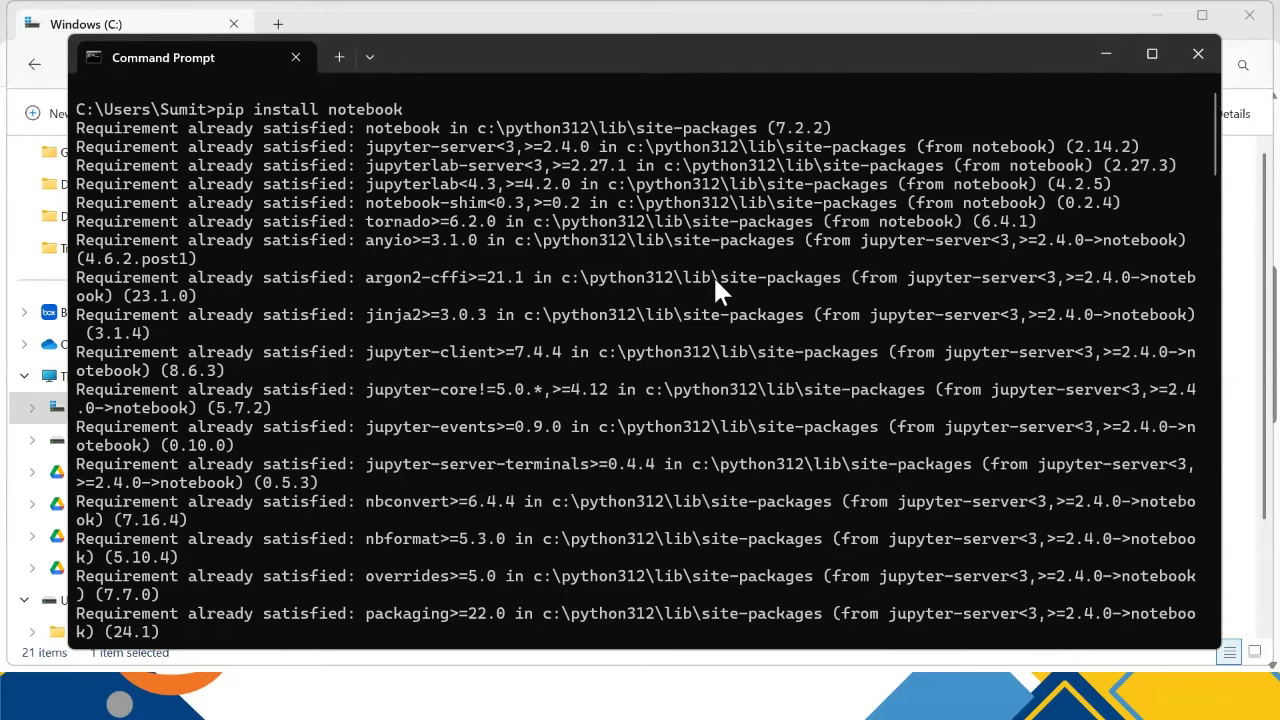
{"action": "key", "text": "alt+Tab"}
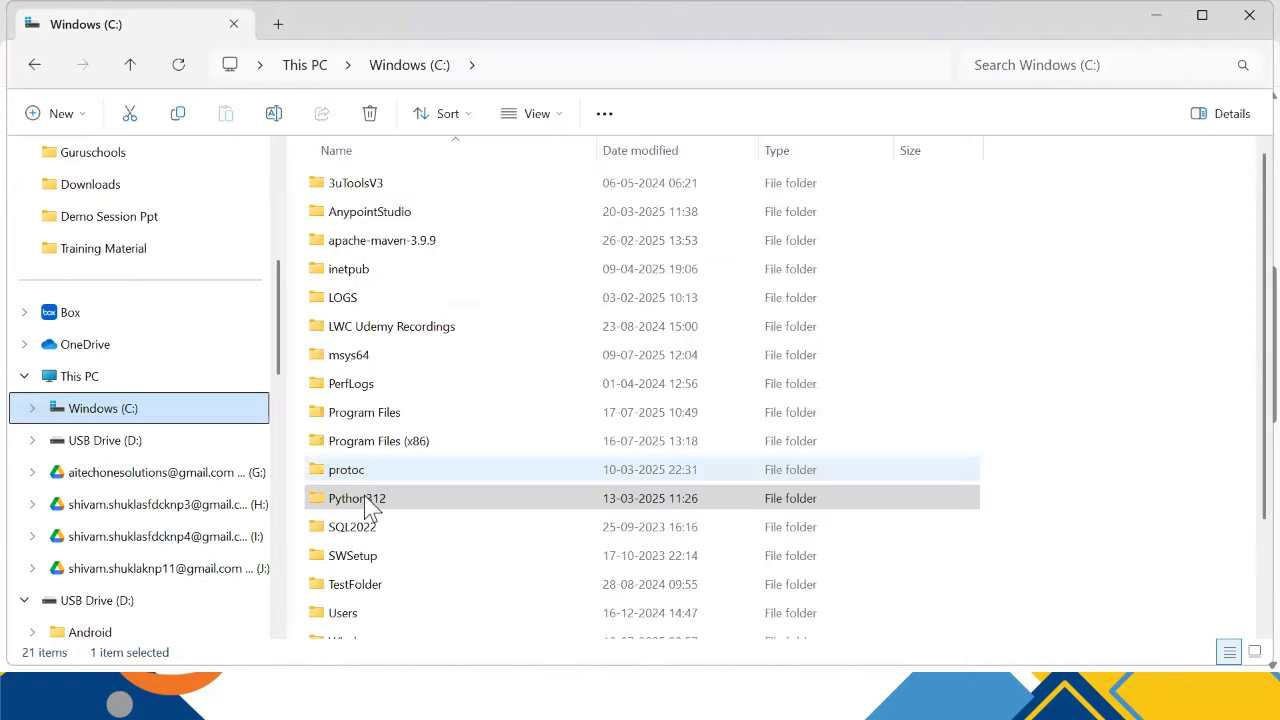
{"action": "double_click", "coordinate": [370, 508]}
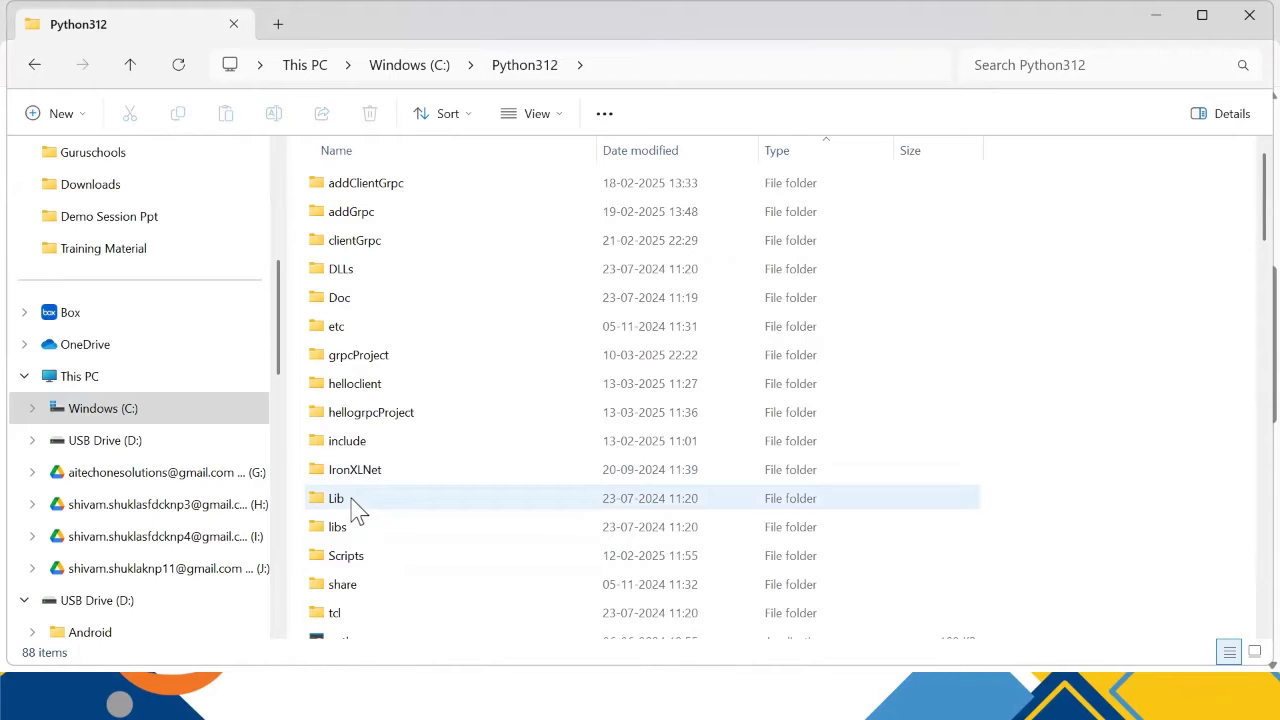
{"action": "double_click", "coordinate": [337, 527]}
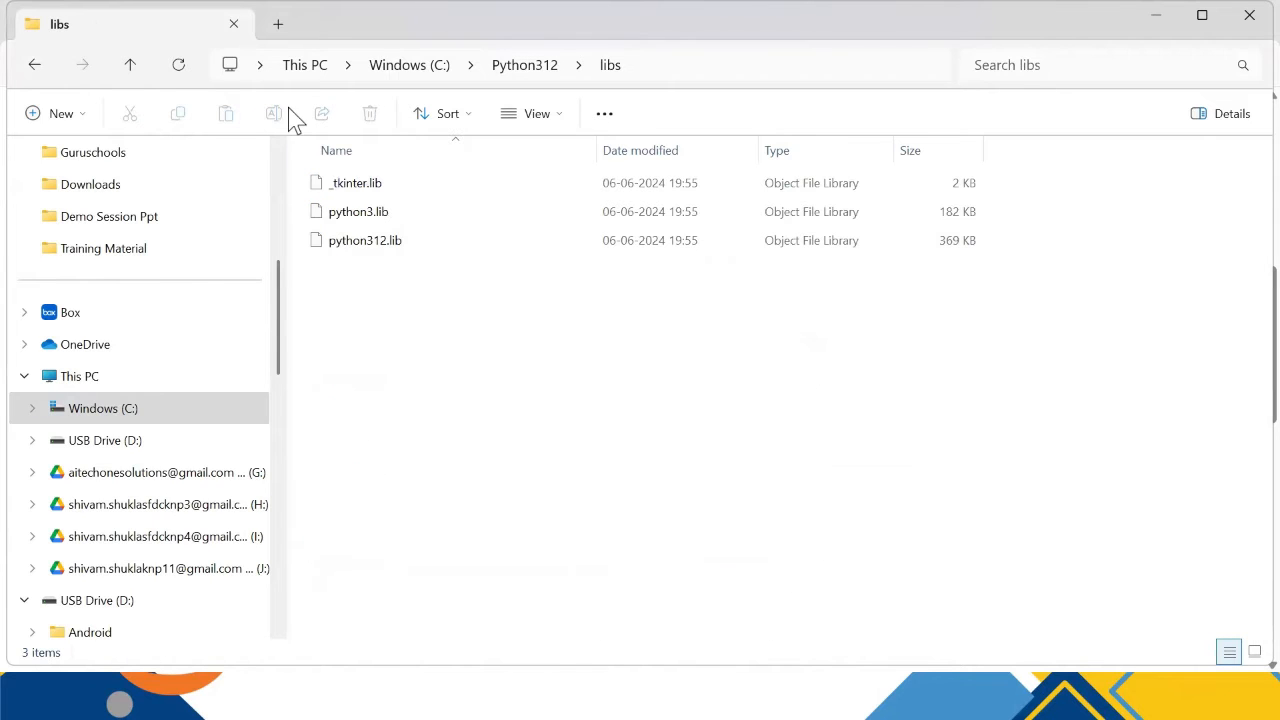
{"action": "left_click", "coordinate": [34, 64]}
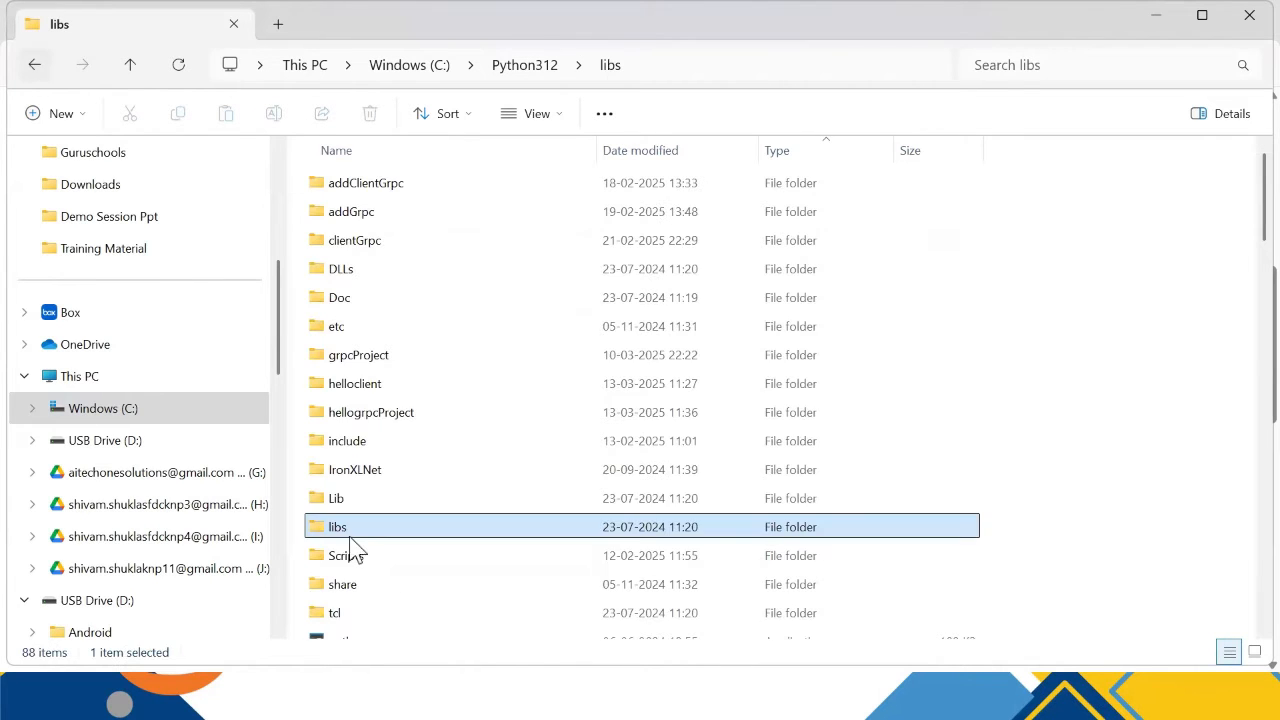
{"action": "double_click", "coordinate": [337, 499]}
{"action": "scroll", "coordinate": [378, 541], "scroll_direction": "down", "scroll_amount": 4}
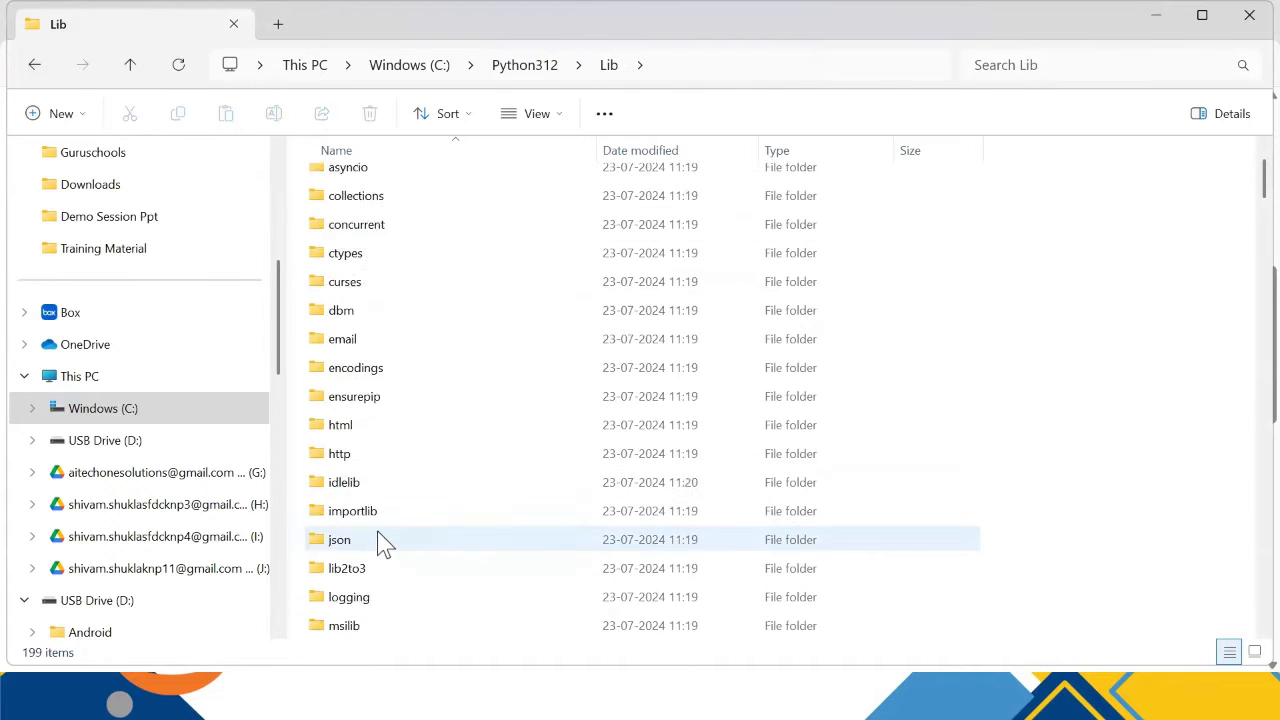
{"action": "double_click", "coordinate": [374, 488]}
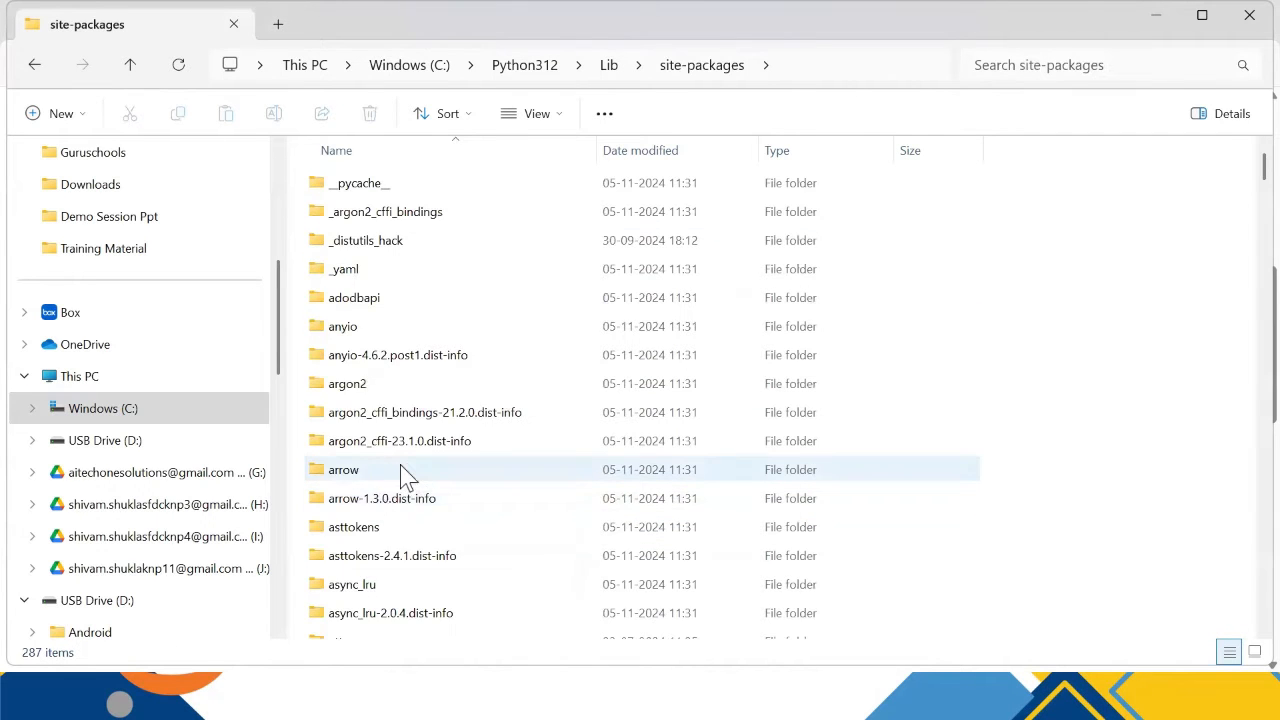
Look through the site-packages folder for the Jupyter package folders.
{"action": "scroll", "coordinate": [400, 477], "scroll_direction": "down", "scroll_amount": 6}
{"action": "scroll", "coordinate": [405, 477], "scroll_direction": "down", "scroll_amount": 20}
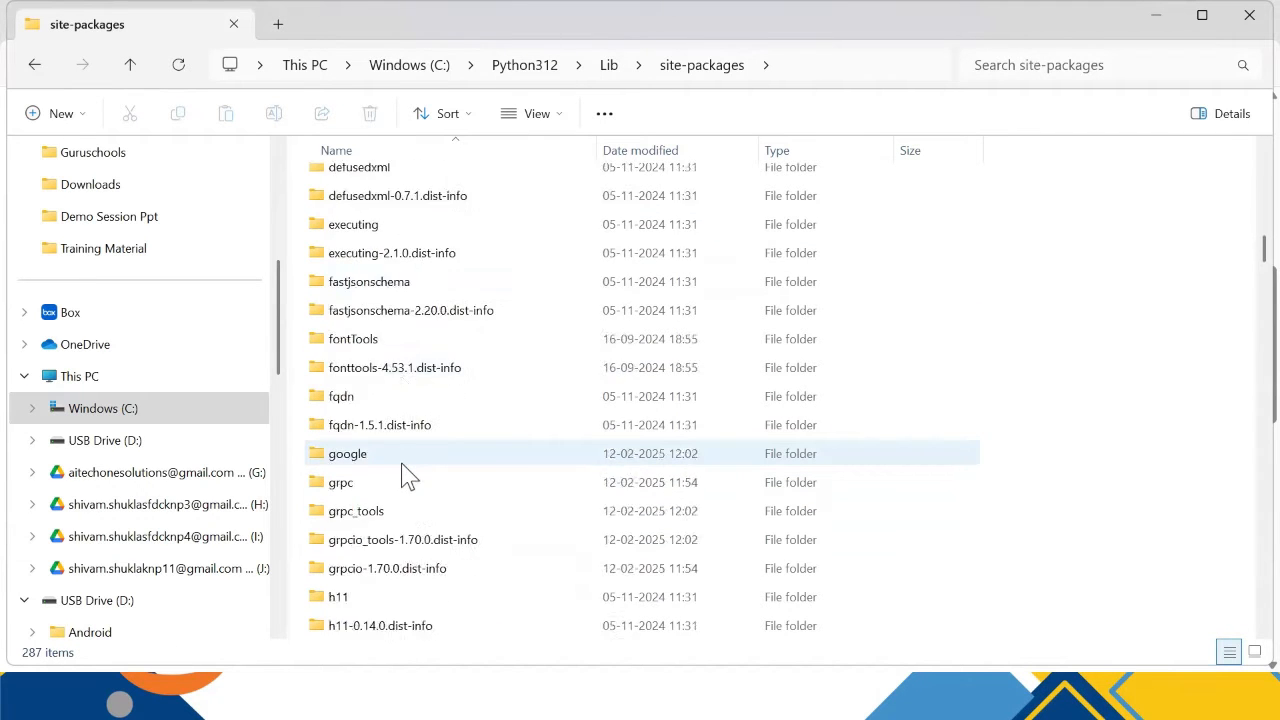
{"action": "scroll", "coordinate": [405, 477], "scroll_direction": "down", "scroll_amount": 1}
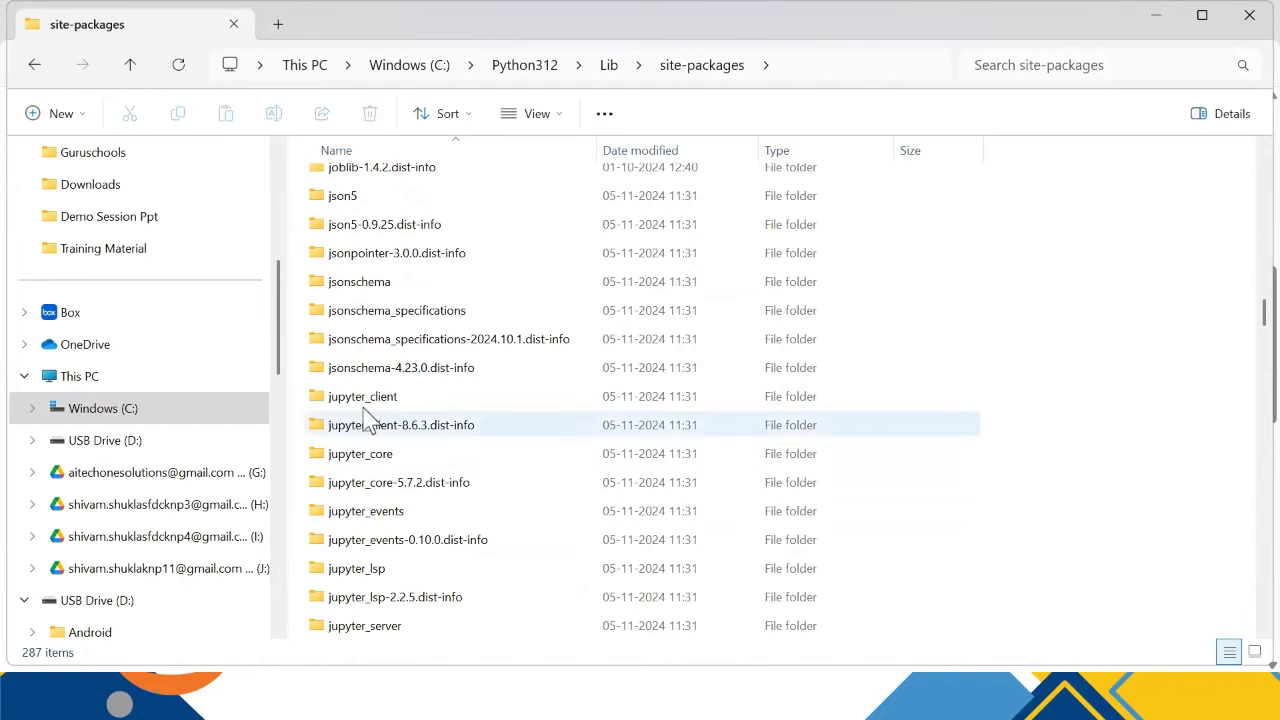
{"action": "mouse_move", "coordinate": [364, 395]}
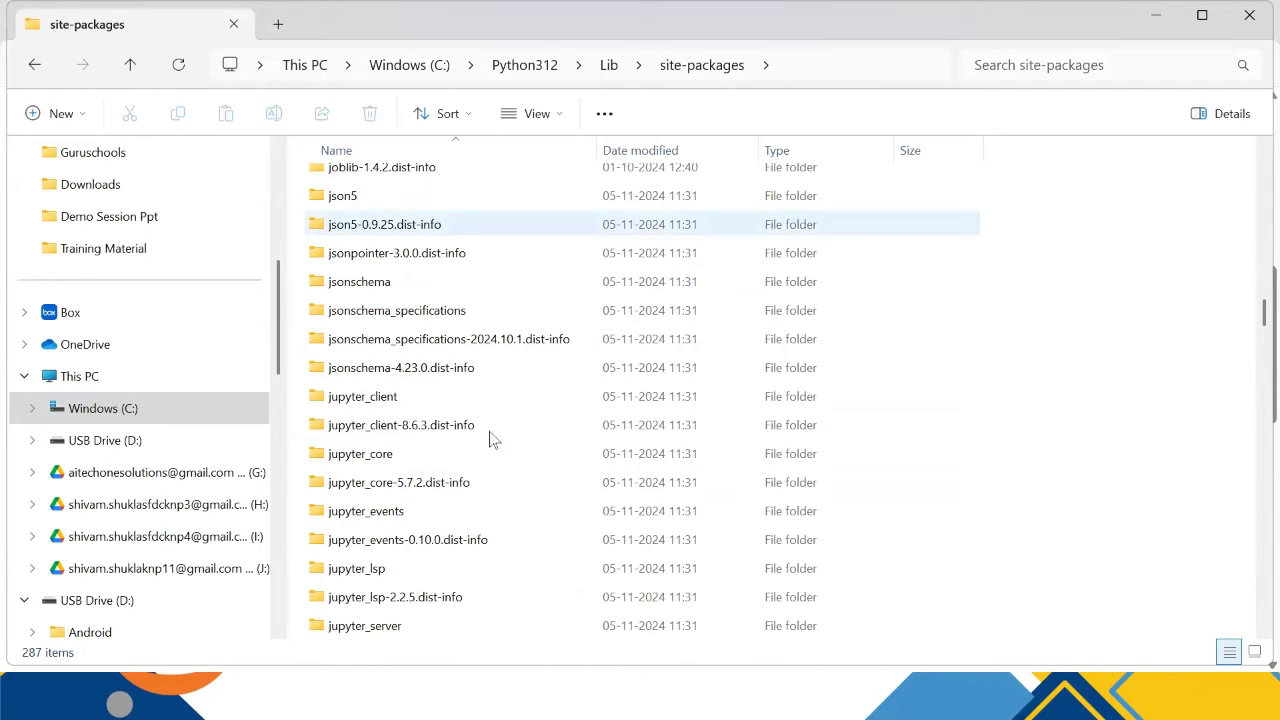
{"action": "mouse_move", "coordinate": [492, 443]}
Check the end of the pip install output in Command Prompt.
{"action": "key", "text": "alt+Tab"}
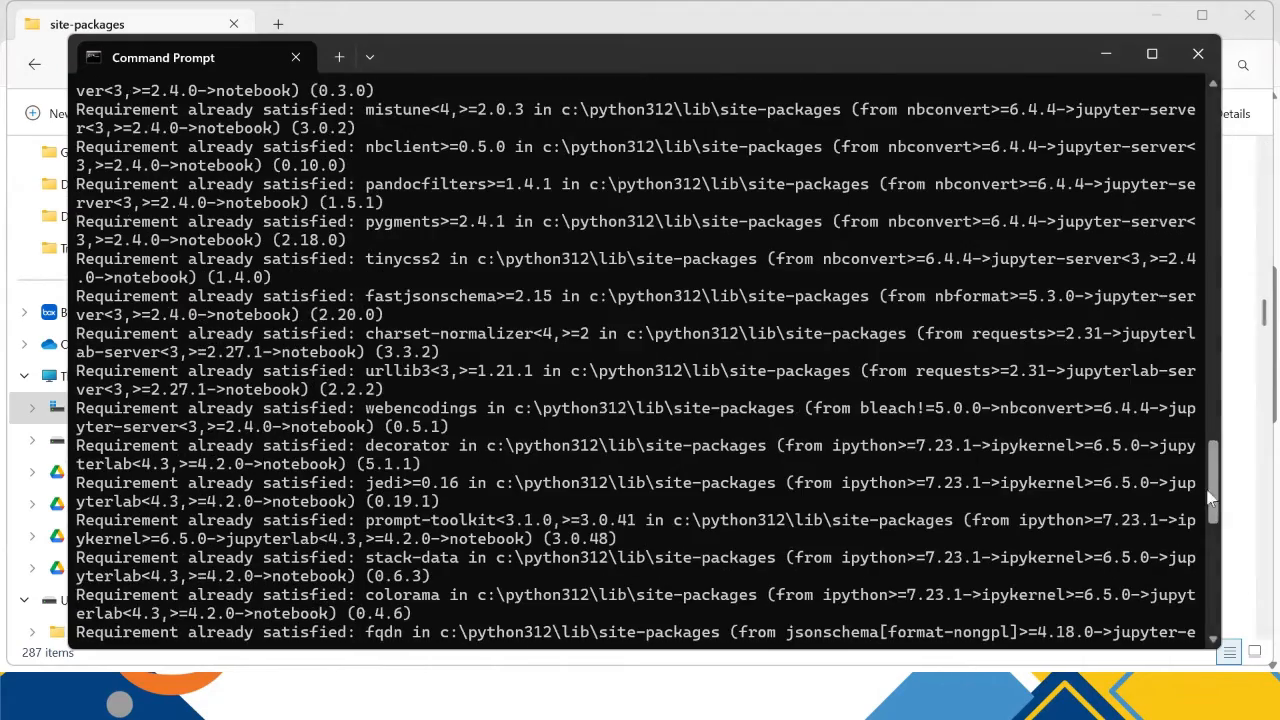
{"action": "left_click_drag", "start_coordinate": [1209, 478], "coordinate": [1212, 610]}
{"action": "key", "text": "alt+Tab"}
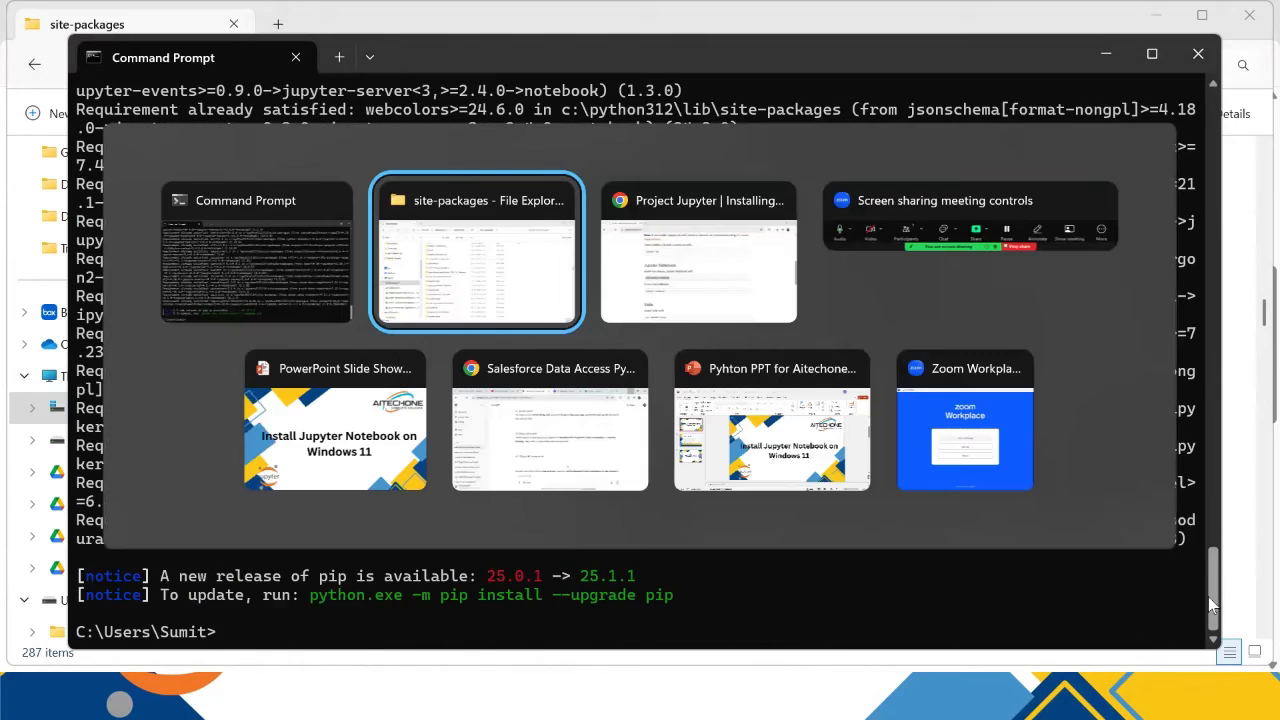
{"action": "key", "text": "alt+Tab"}
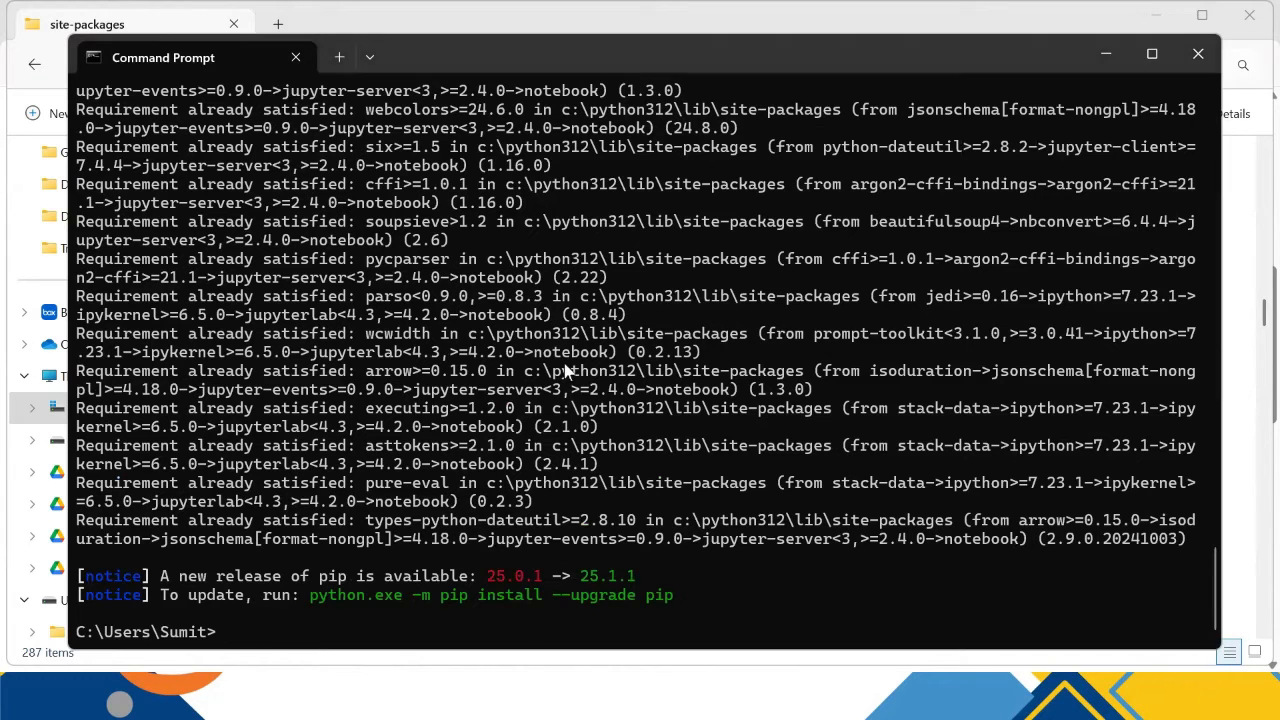
Find the command for running the notebook on the Jupyter install page and run "jupyter notebook" in Command Prompt.
{"action": "key", "text": "alt+Tab"}
{"action": "key", "text": "alt+Tab"}
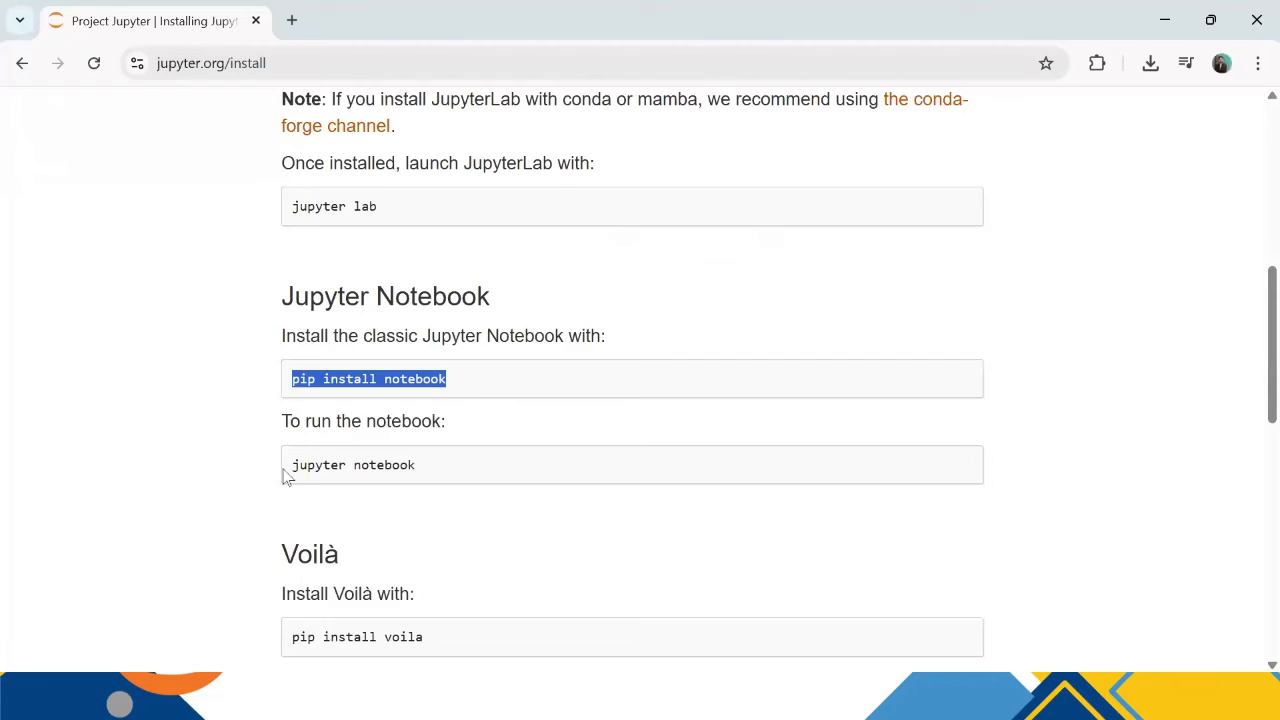
{"action": "left_click_drag", "start_coordinate": [294, 465], "coordinate": [434, 483]}
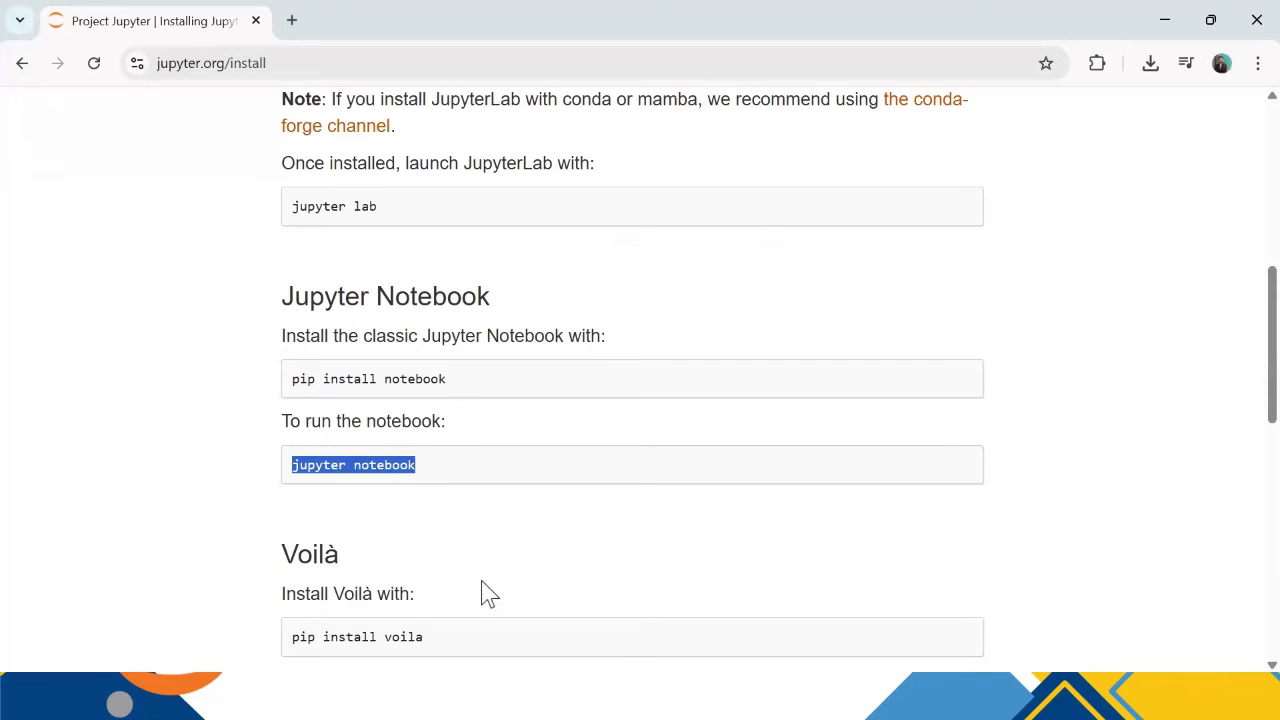
{"action": "key", "text": "alt+Tab"}
{"action": "type", "text": "jupyter "}
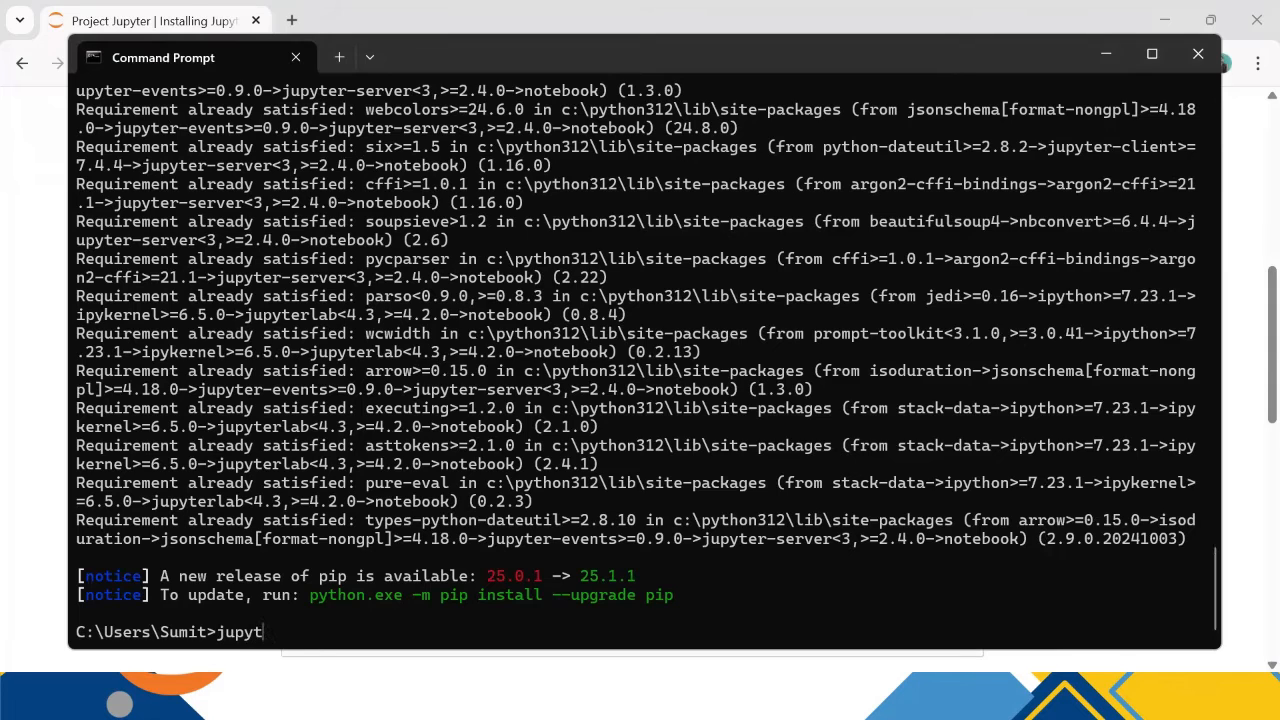
{"action": "type", "text": "notebook"}
{"action": "key", "text": "Return"}
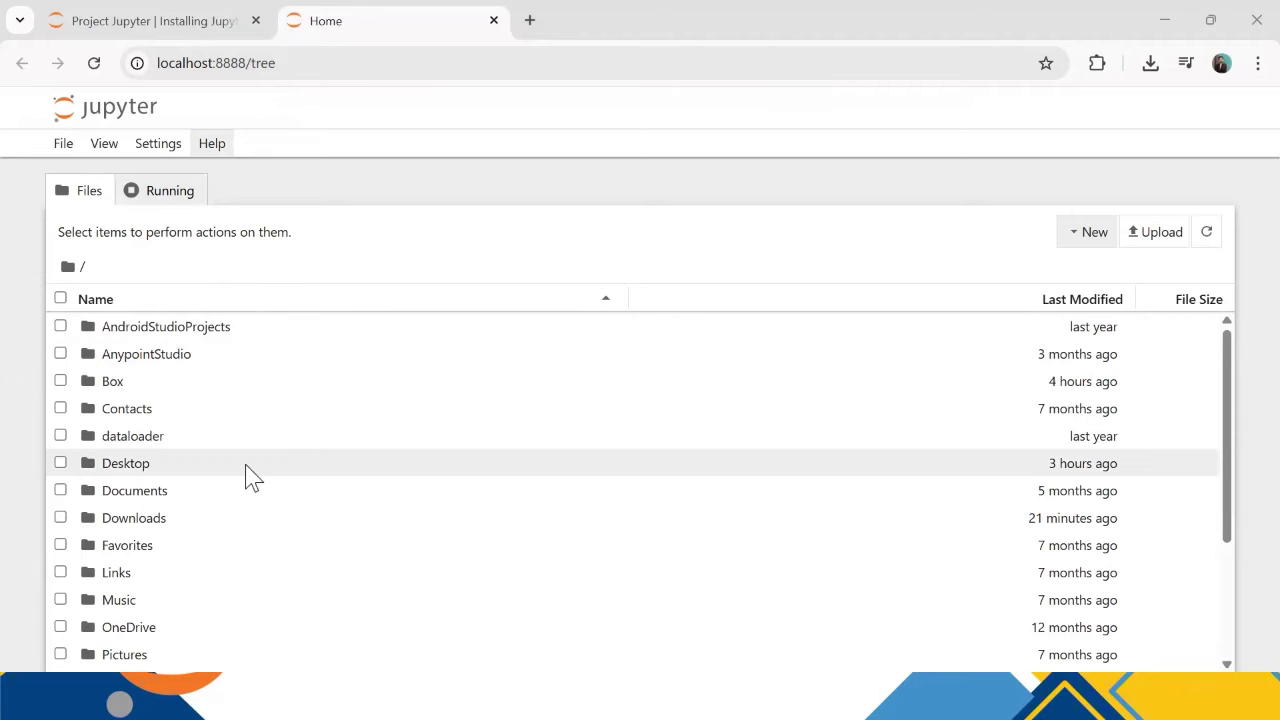
Look over the folders on the Jupyter home page and create a new Python 3 (ipykernel) notebook.
{"action": "scroll", "coordinate": [250, 477], "scroll_direction": "down", "scroll_amount": 2}
{"action": "scroll", "coordinate": [250, 477], "scroll_direction": "down", "scroll_amount": 1}
{"action": "scroll", "coordinate": [168, 570], "scroll_direction": "up", "scroll_amount": 3}
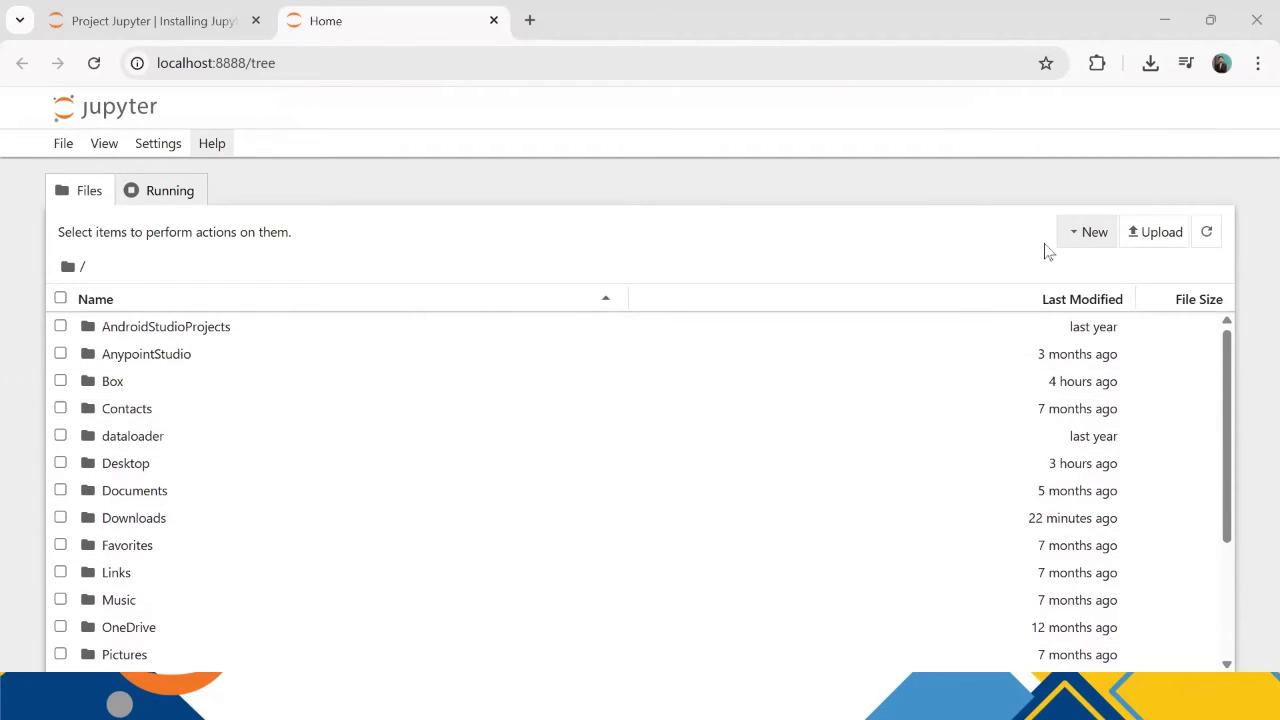
{"action": "left_click", "coordinate": [1088, 232]}
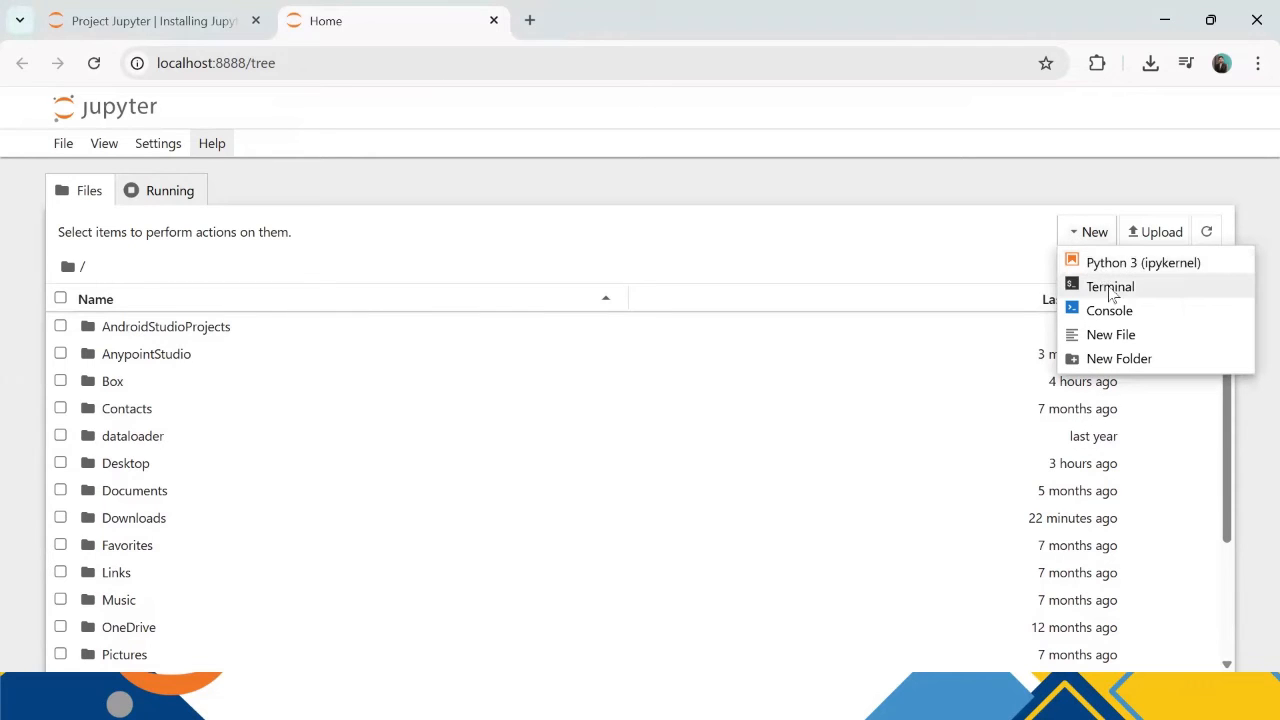
{"action": "left_click", "coordinate": [1028, 182]}
{"action": "left_click", "coordinate": [1094, 232]}
{"action": "left_click", "coordinate": [1105, 282]}
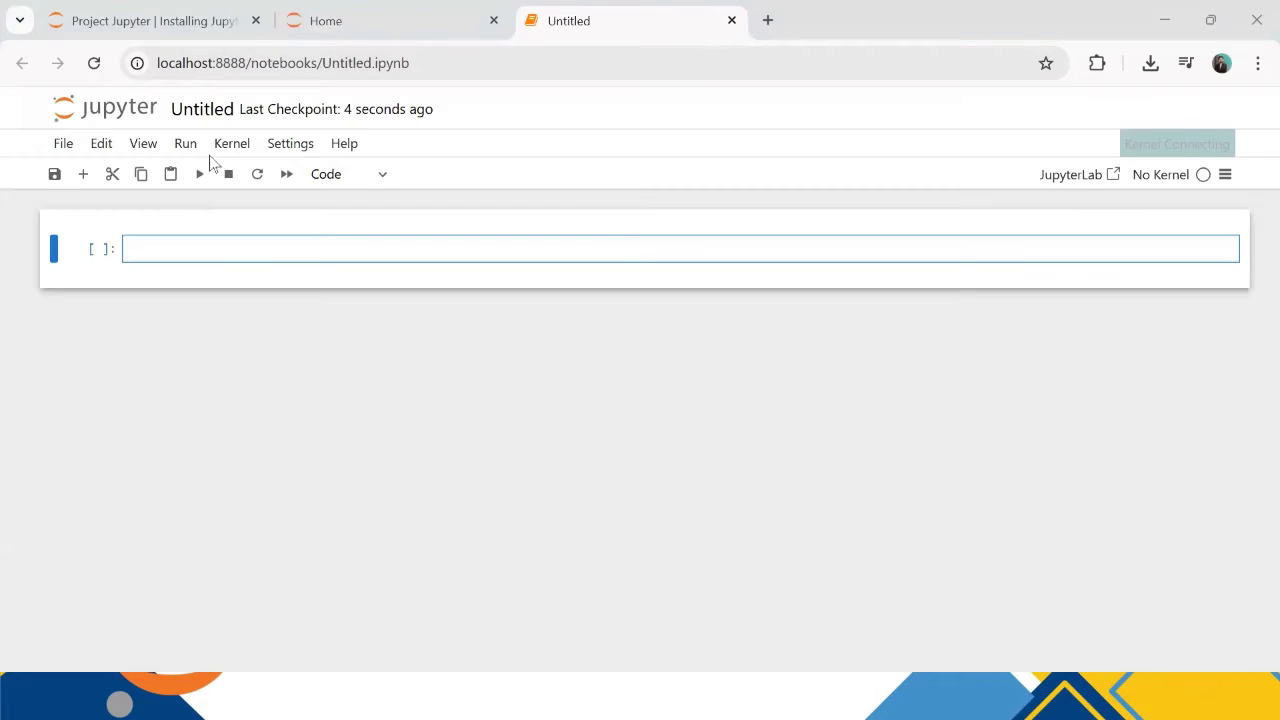
Review the notebook's available export formats and save the untitled notebook.
{"action": "left_click", "coordinate": [63, 144]}
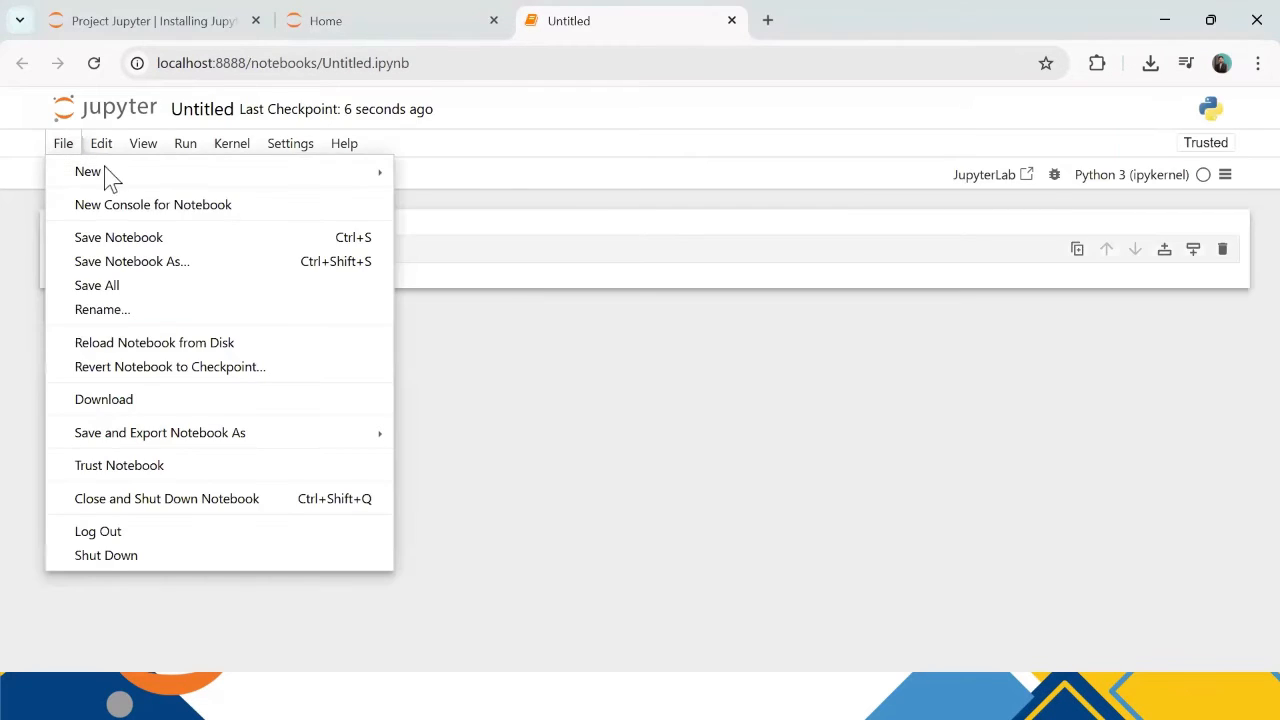
{"action": "mouse_move", "coordinate": [226, 437]}
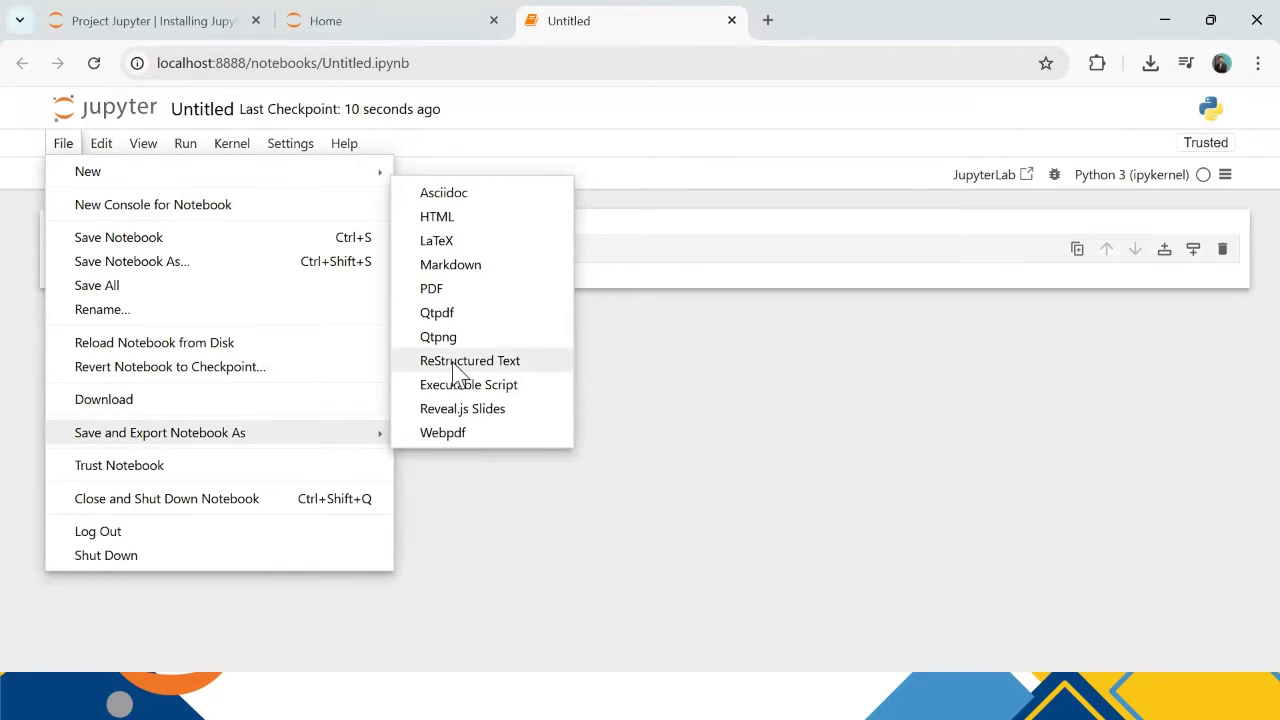
{"action": "left_click", "coordinate": [137, 240]}
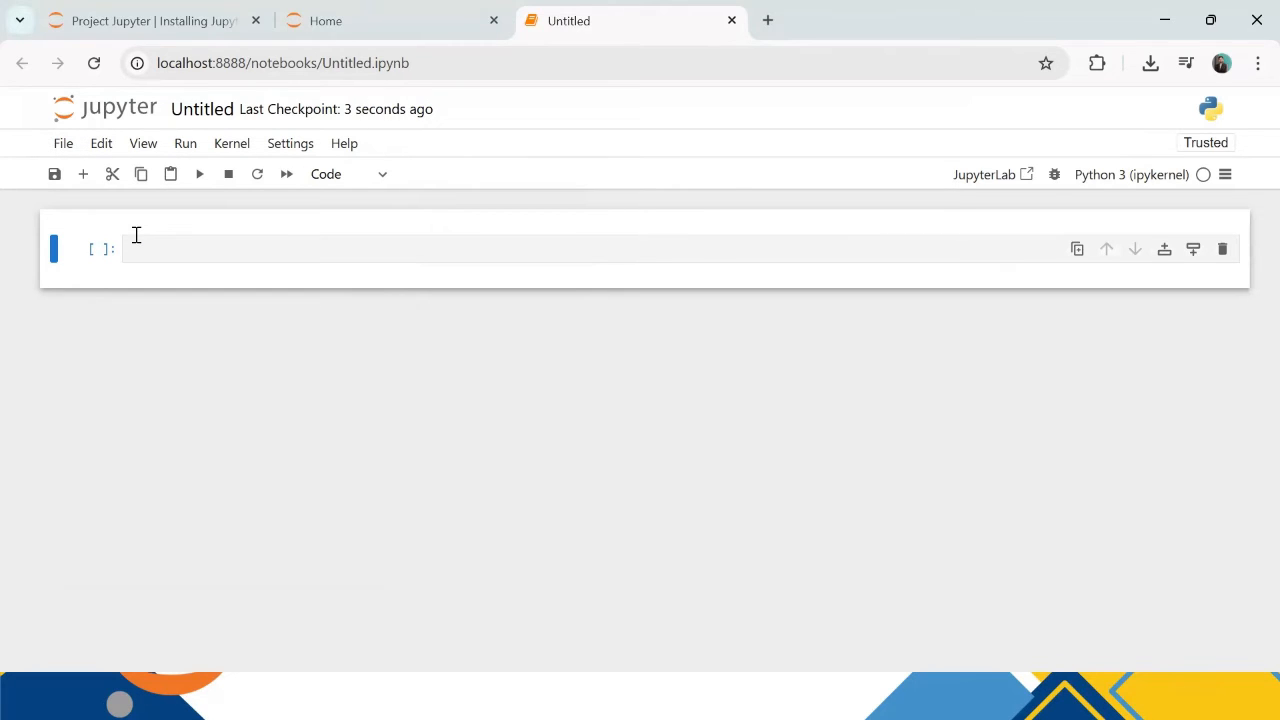
{"action": "left_click", "coordinate": [56, 174]}
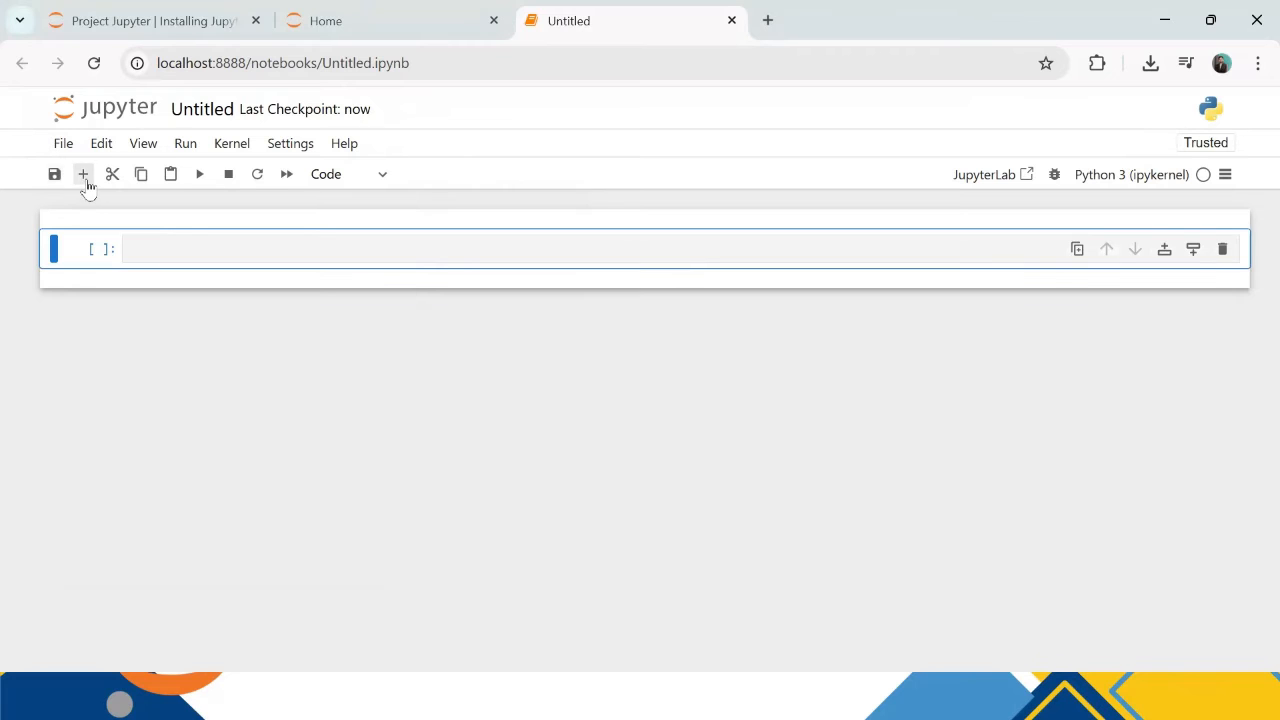
Rename the untitled notebook file to PythonTest.ipynb.
{"action": "left_click", "coordinate": [210, 112]}
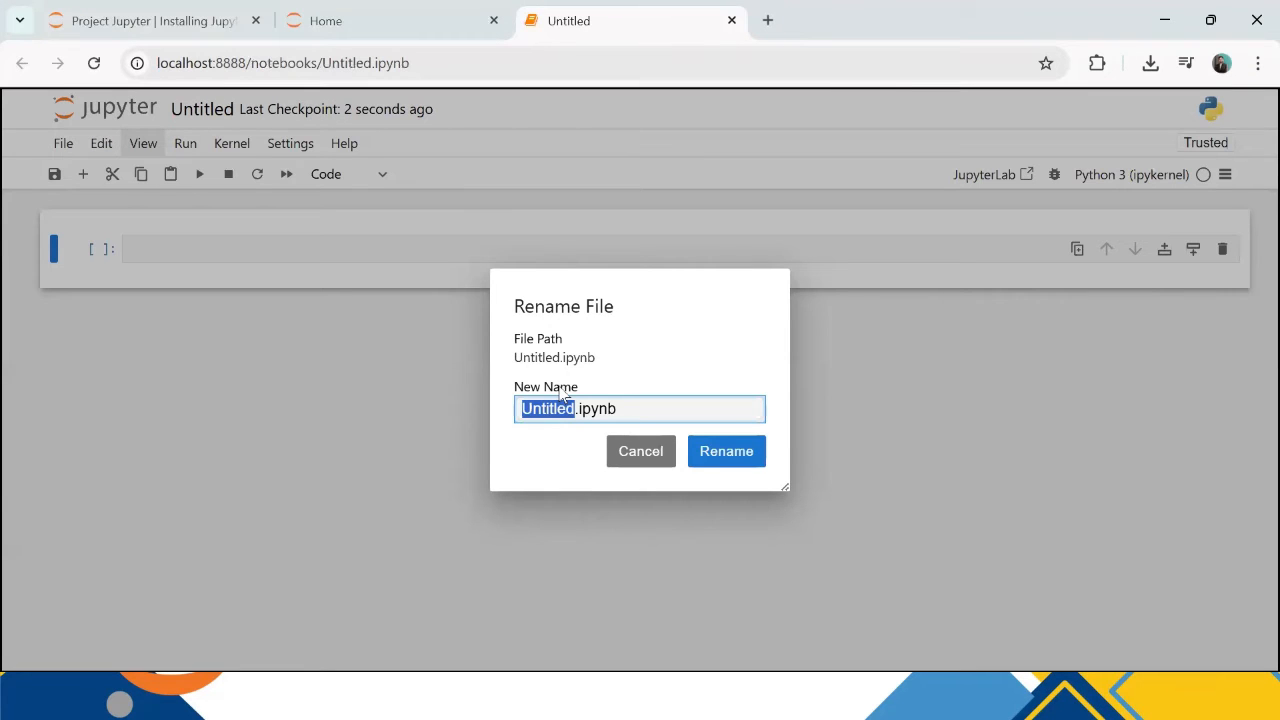
{"action": "type", "text": "Pyt"}
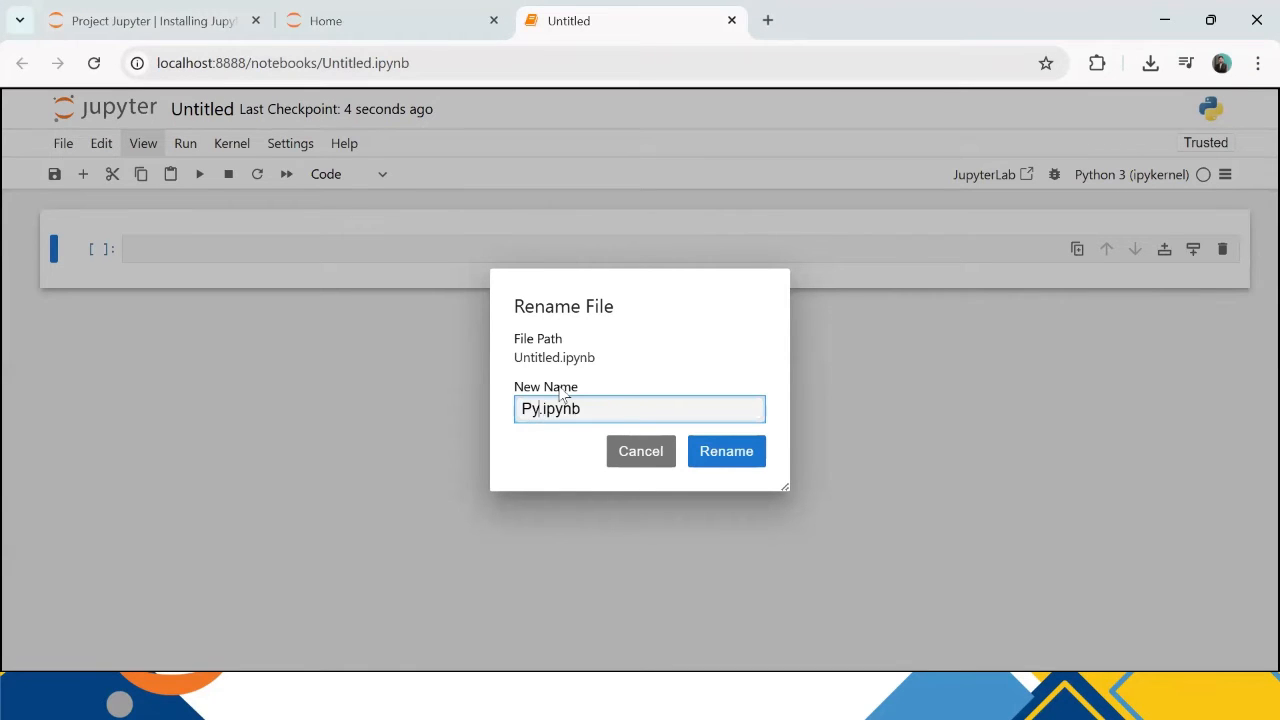
{"action": "key", "text": "BackSpace"}
{"action": "key", "text": "BackSpace"}
{"action": "key", "text": "BackSpace"}
{"action": "type", "text": "Sales"}
{"action": "key", "text": "BackSpace"}
{"action": "key", "text": "BackSpace"}
{"action": "key", "text": "BackSpace"}
{"action": "key", "text": "BackSpace"}
{"action": "key", "text": "BackSpace"}
{"action": "type", "text": "Python"}
{"action": "type", "text": "Fi"}
{"action": "key", "text": "BackSpace"}
{"action": "key", "text": "BackSpace"}
{"action": "key", "text": "BackSpace"}
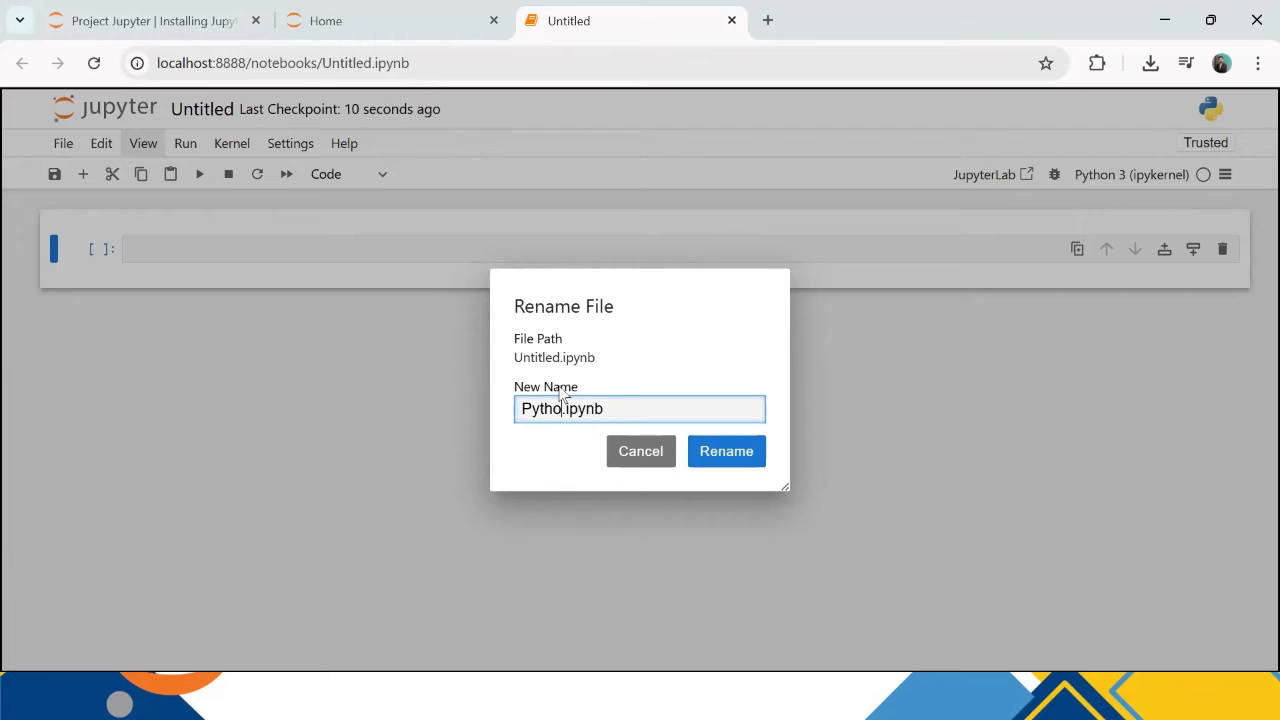
{"action": "type", "text": "nTest"}
{"action": "key", "text": "Return"}
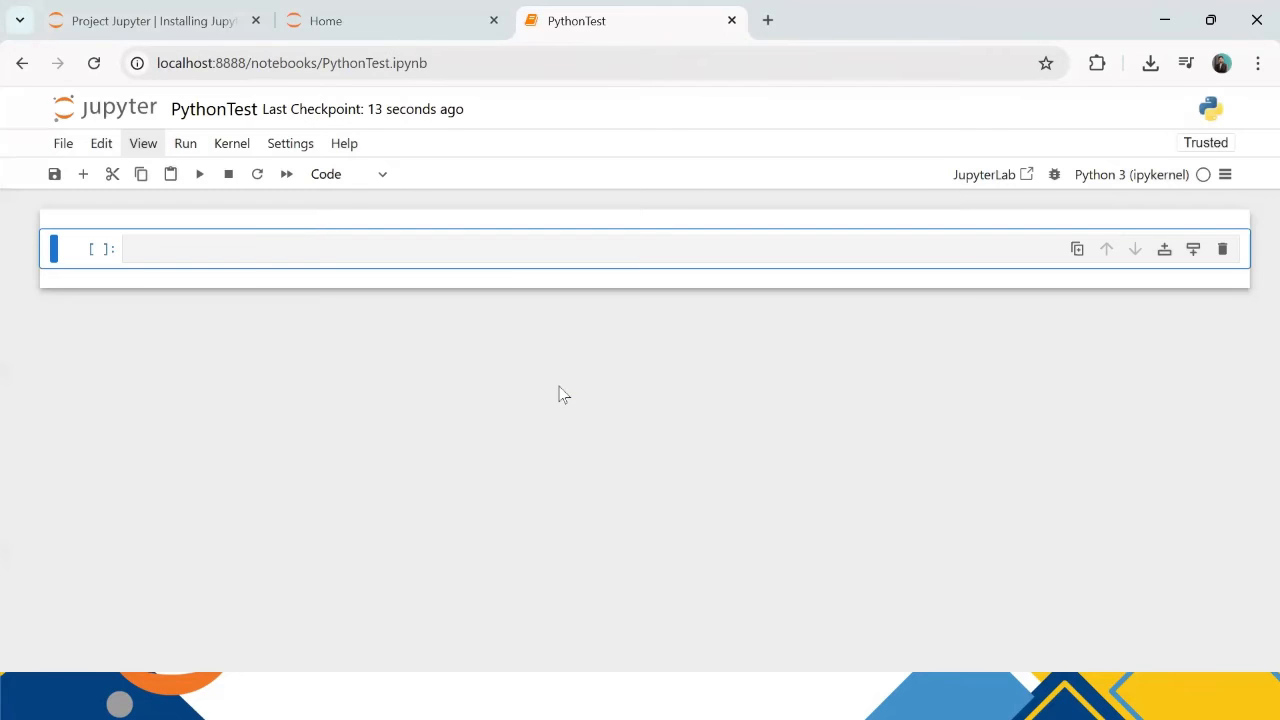
Write print("Hello from Aitechone") in the first cell and run it, checking the printed output.
{"action": "left_click", "coordinate": [196, 246]}
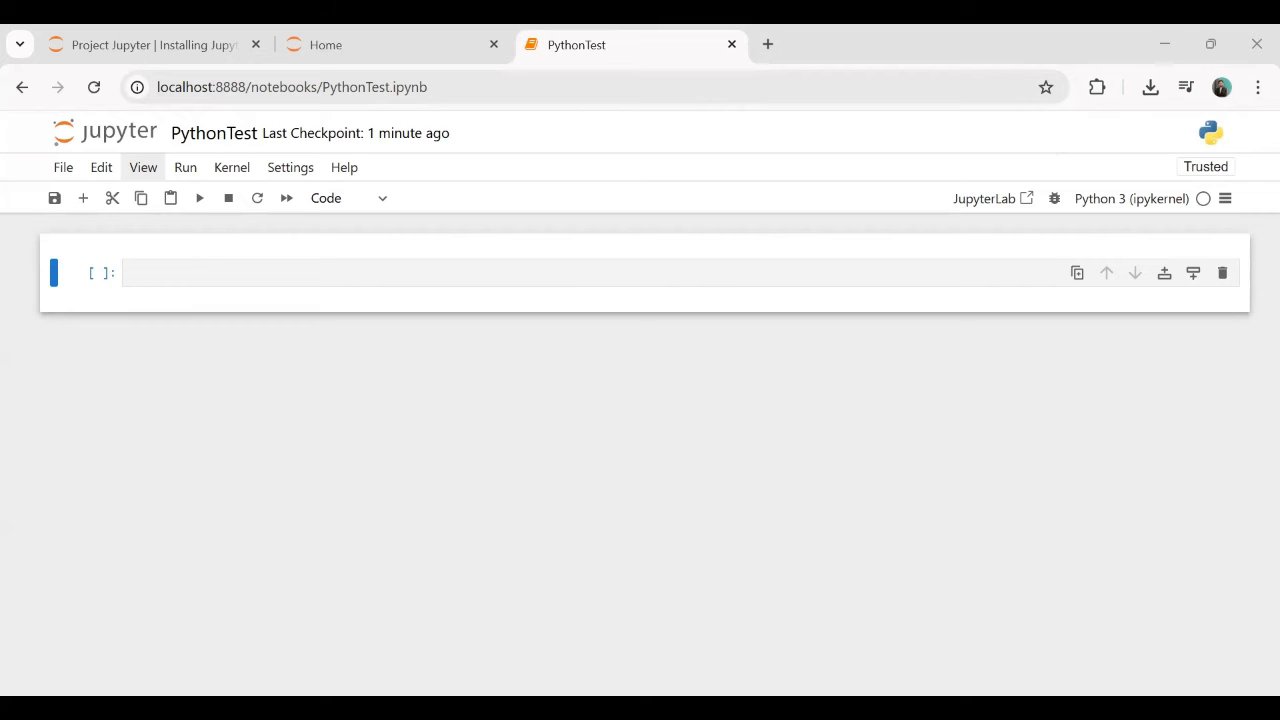
{"action": "left_click", "coordinate": [274, 274]}
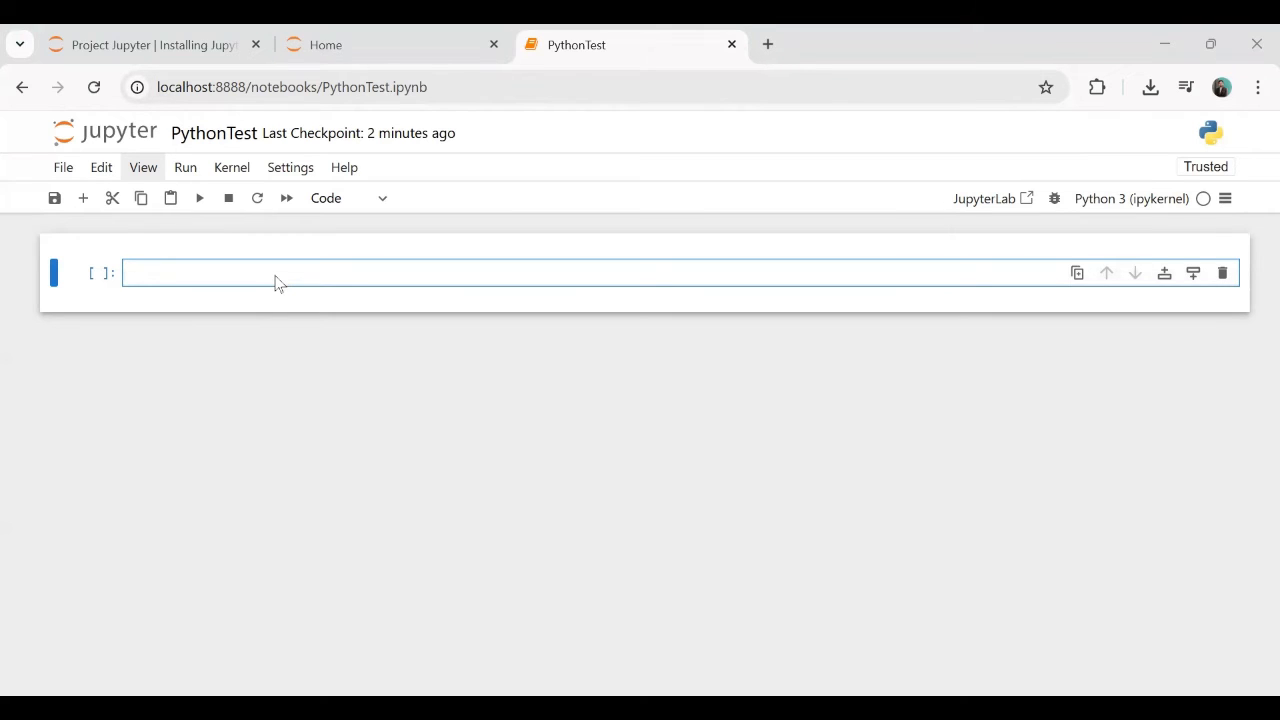
{"action": "type", "text": "print(\"Hello Run"}
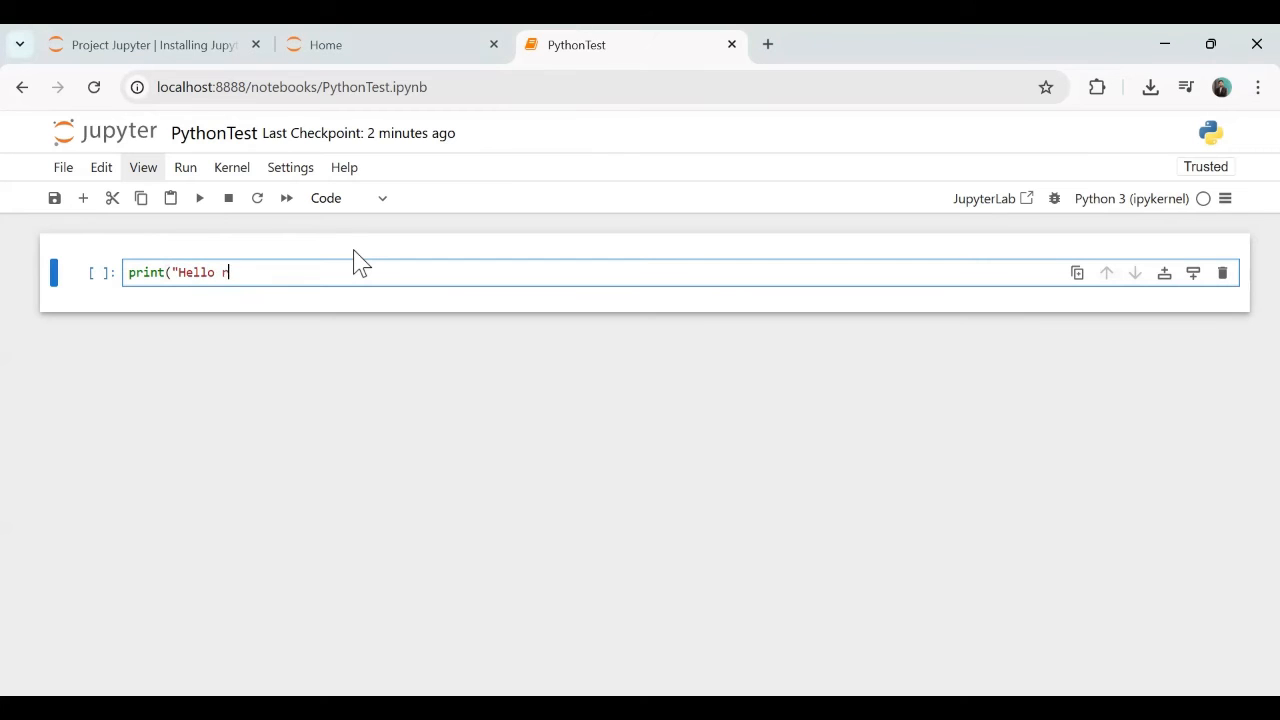
{"action": "key", "text": "BackSpace"}
{"action": "key", "text": "BackSpace"}
{"action": "key", "text": "BackSpace"}
{"action": "type", "text": "from Aitechone\")"}
{"action": "key", "text": "Return"}
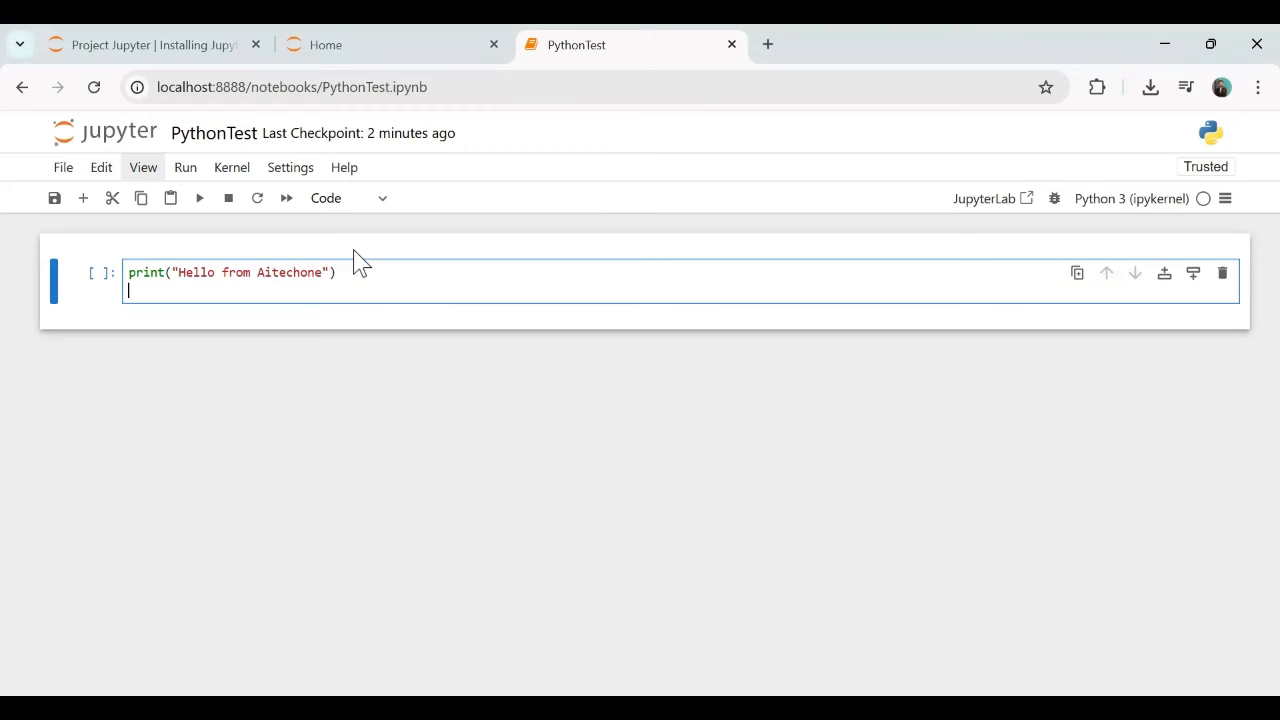
{"action": "left_click", "coordinate": [199, 198]}
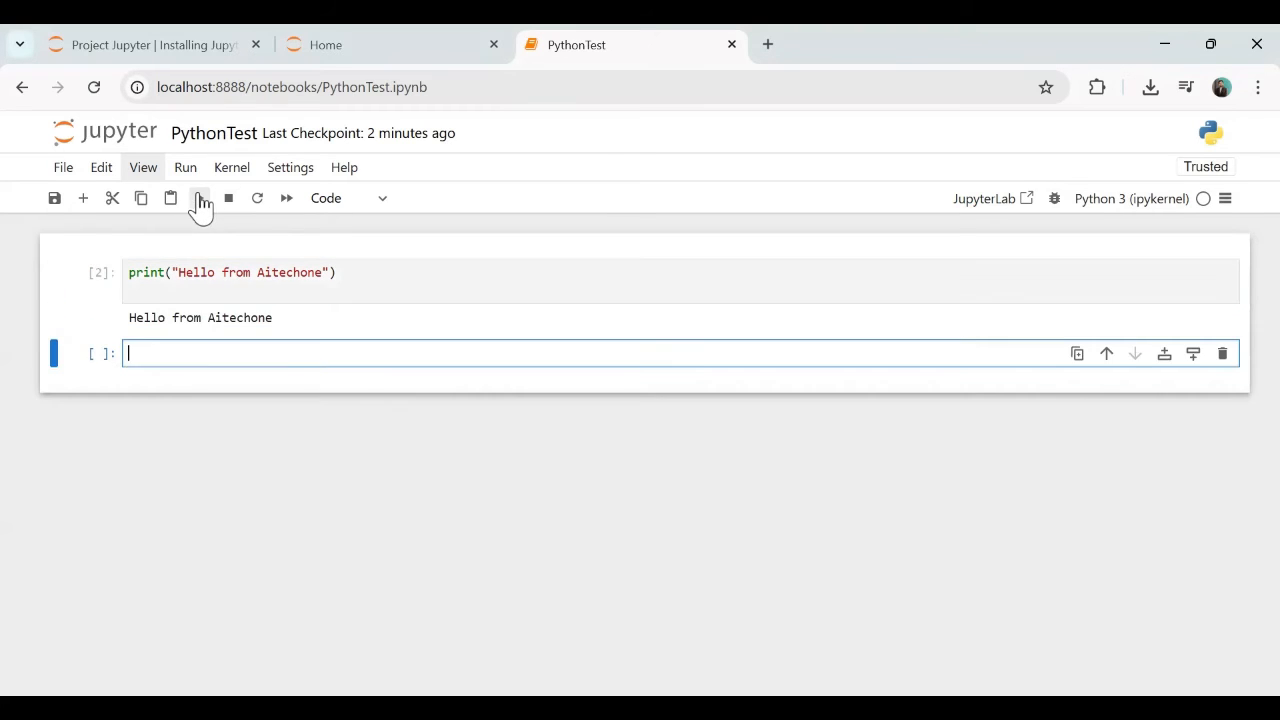
{"action": "left_click_drag", "start_coordinate": [133, 320], "coordinate": [270, 308]}
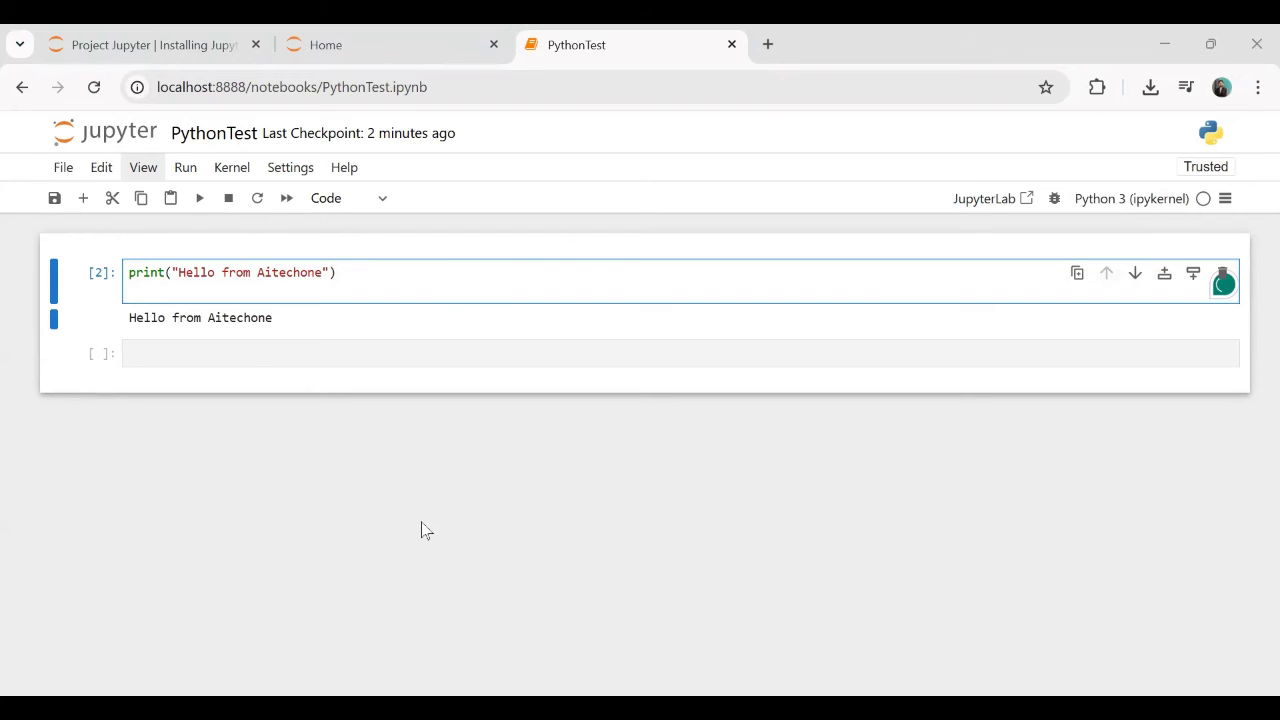
Run userName=input("Enter Your Name") in the empty second cell and answer its prompt with a first name.
{"action": "left_click", "coordinate": [237, 355]}
{"action": "type", "text": "userName="}
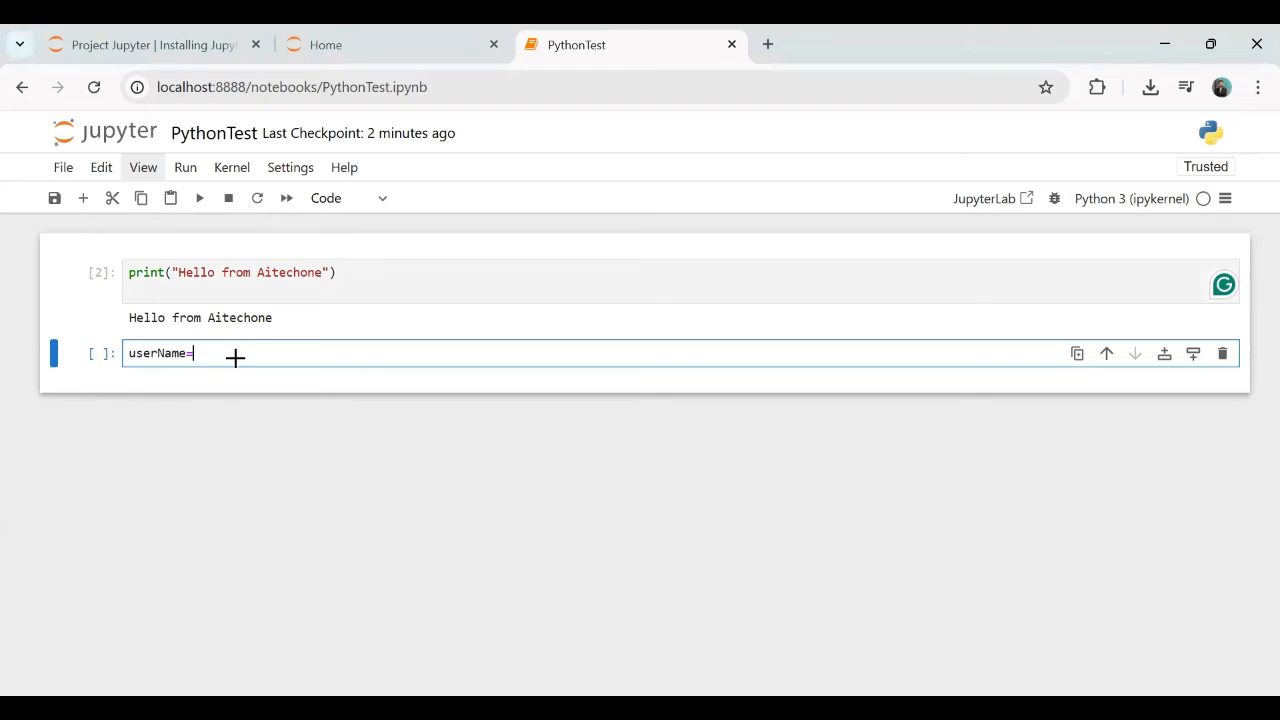
{"action": "type", "text": "input(\"Enter Your Name\");"}
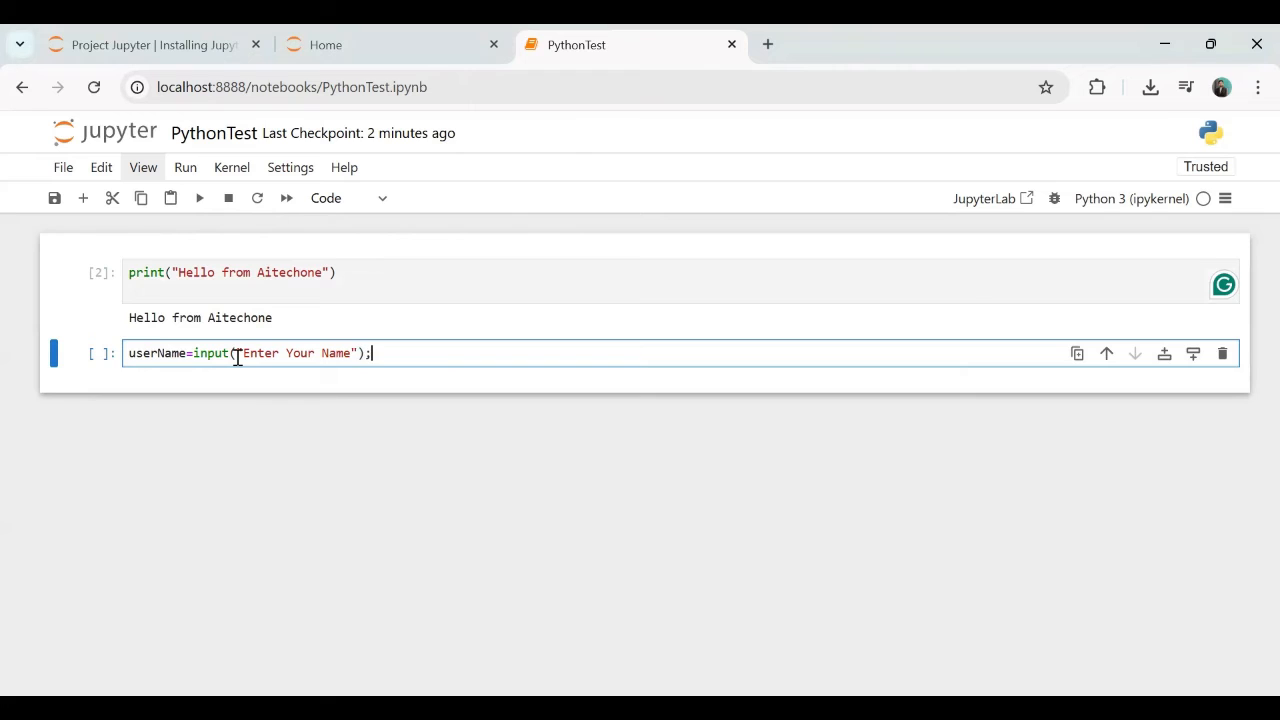
{"action": "key", "text": "BackSpace"}
{"action": "key", "text": "shift+Return"}
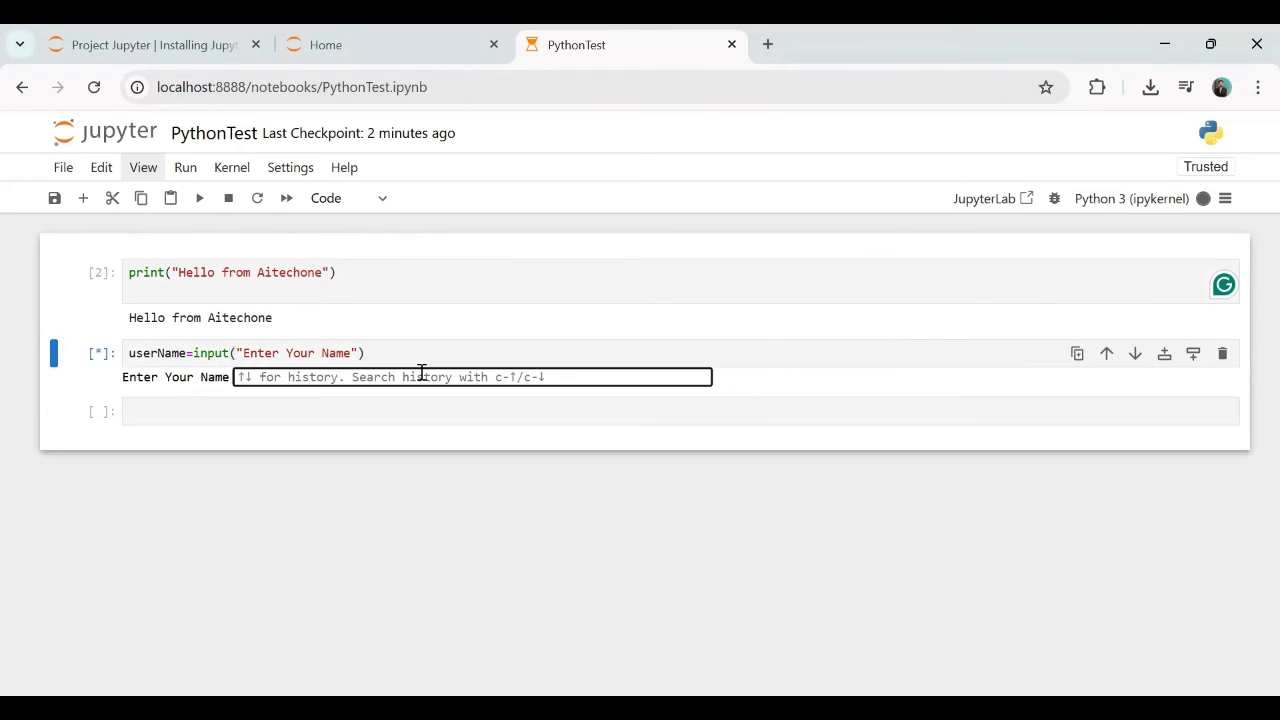
{"action": "type", "text": "Sumit"}
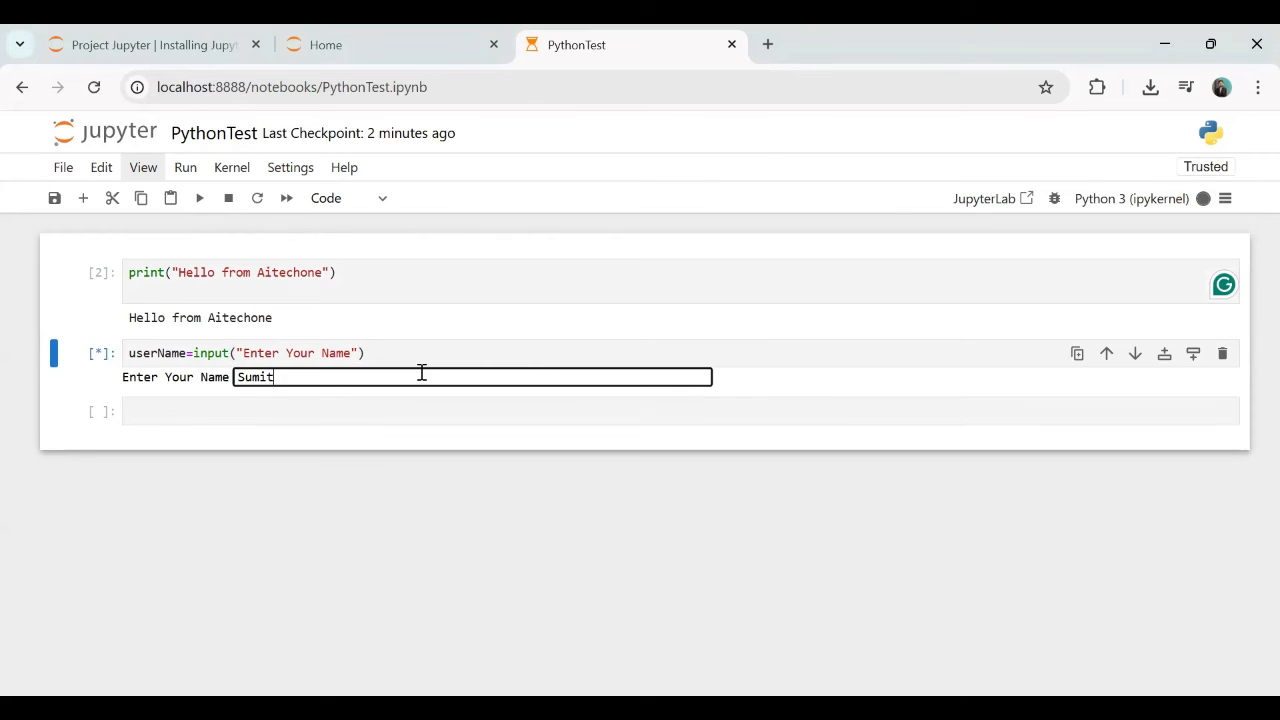
{"action": "key", "text": "Return"}
Add the line print("Hello",userName) below the input statement in the second cell.
{"action": "left_click", "coordinate": [410, 355]}
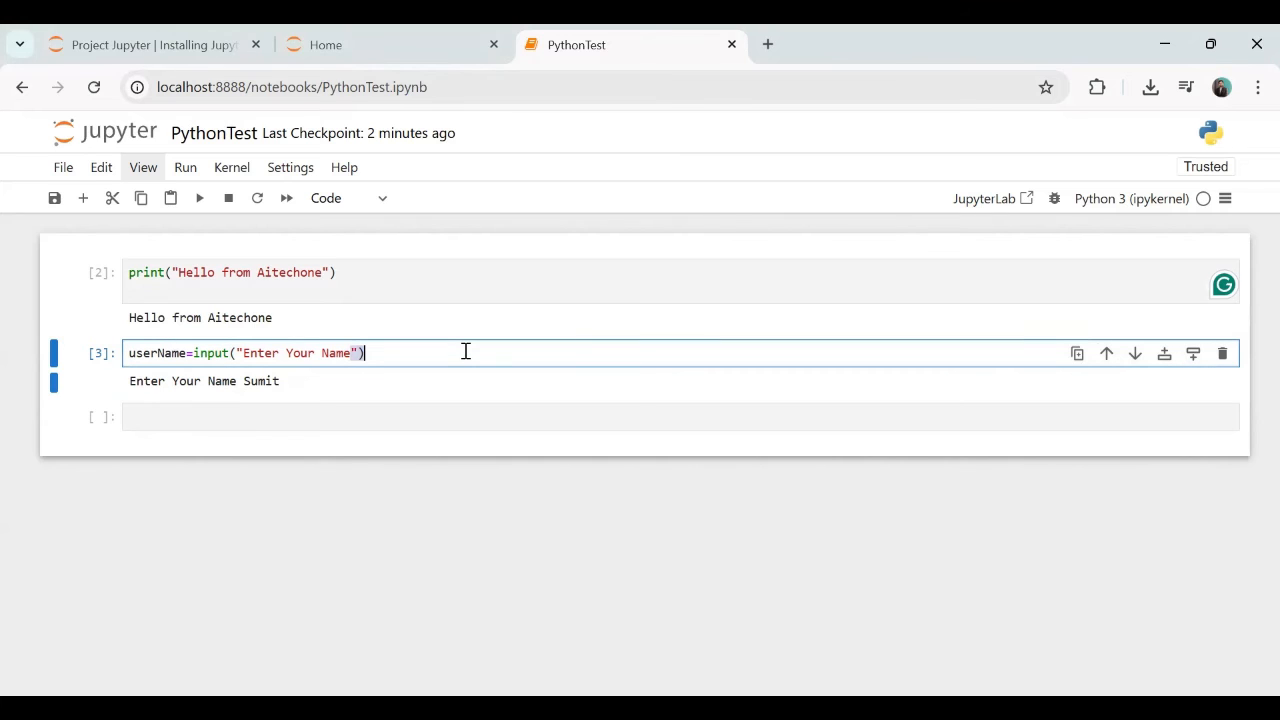
{"action": "key", "text": "BackSpace"}
{"action": "key", "text": "BackSpace"}
{"action": "type", "text": "Name\")"}
{"action": "key", "text": "Return"}
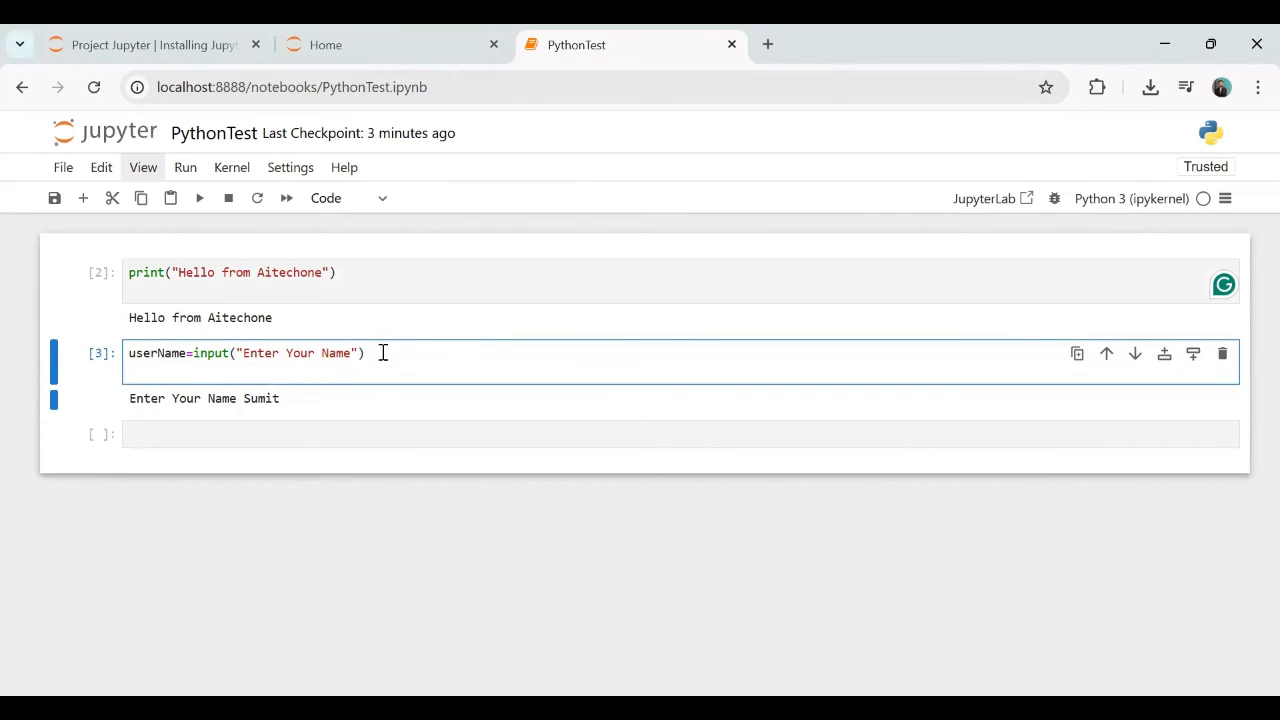
{"action": "type", "text": "print("}
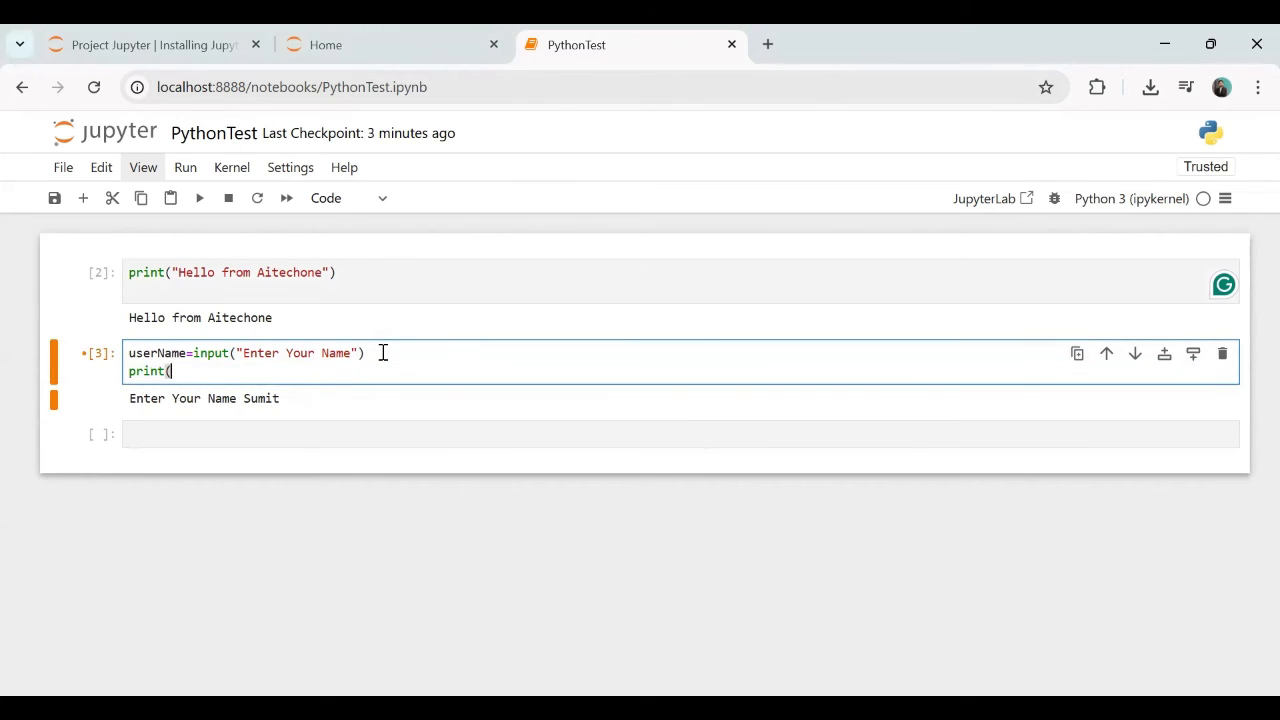
{"action": "type", "text": "\"Hello\""}
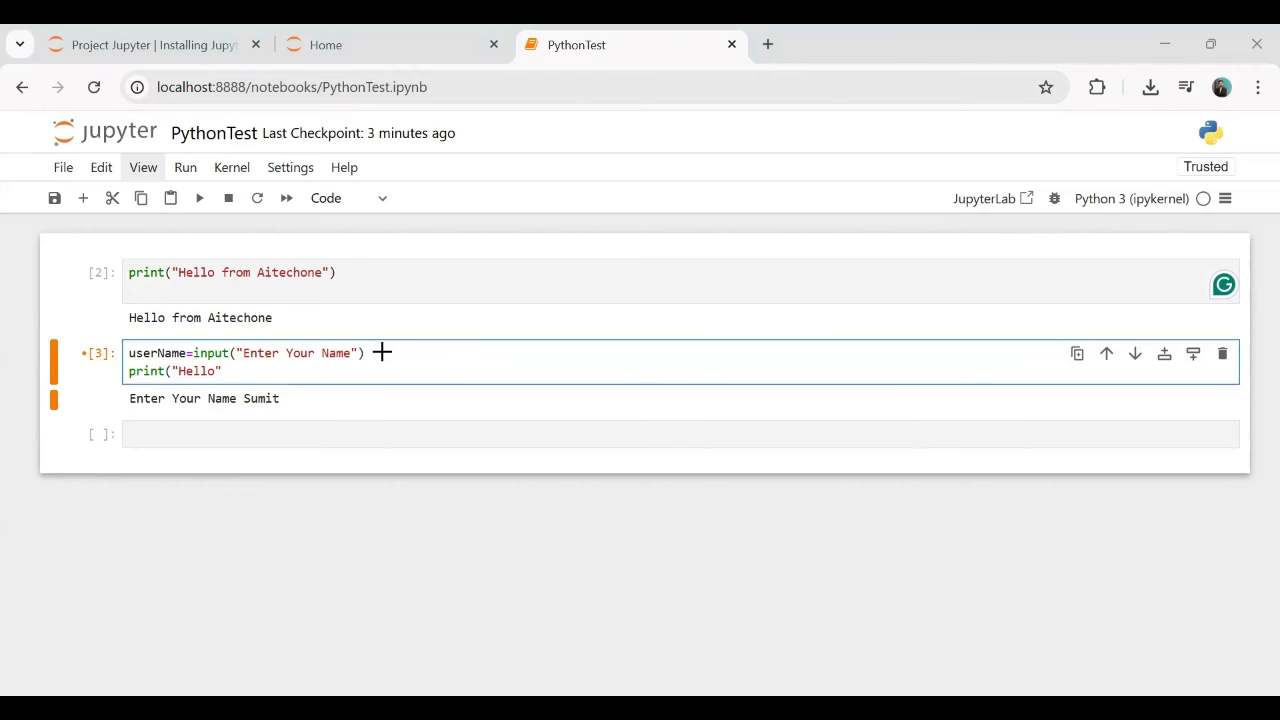
{"action": "type", "text": ",userName"}
{"action": "key", "text": "BackSpace"}
{"action": "key", "text": "BackSpace"}
{"action": "key", "text": "BackSpace"}
{"action": "key", "text": "BackSpace"}
{"action": "type", "text": "Name)"}
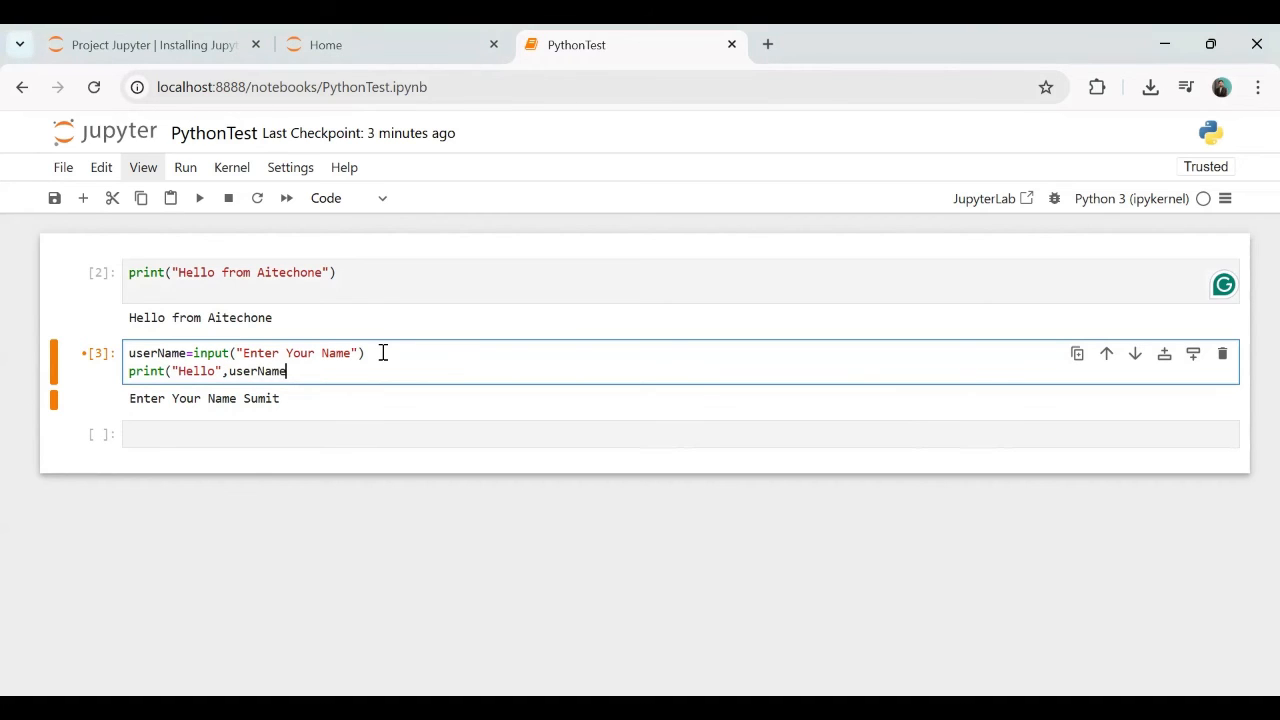
Run the second cell again, enter a first name at the prompt, and check the printed greeting.
{"action": "left_click", "coordinate": [199, 198]}
{"action": "type", "text": "Sumit"}
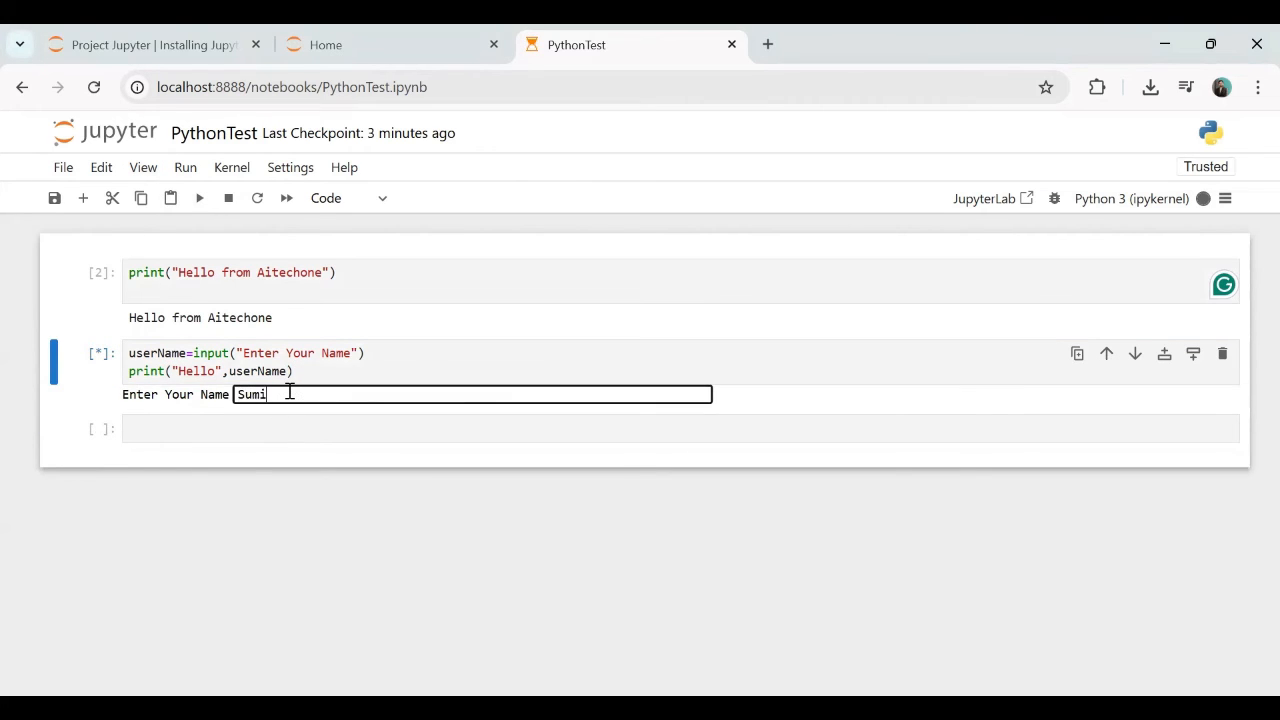
{"action": "key", "text": "Return"}
{"action": "left_click_drag", "start_coordinate": [160, 415], "coordinate": [223, 443]}
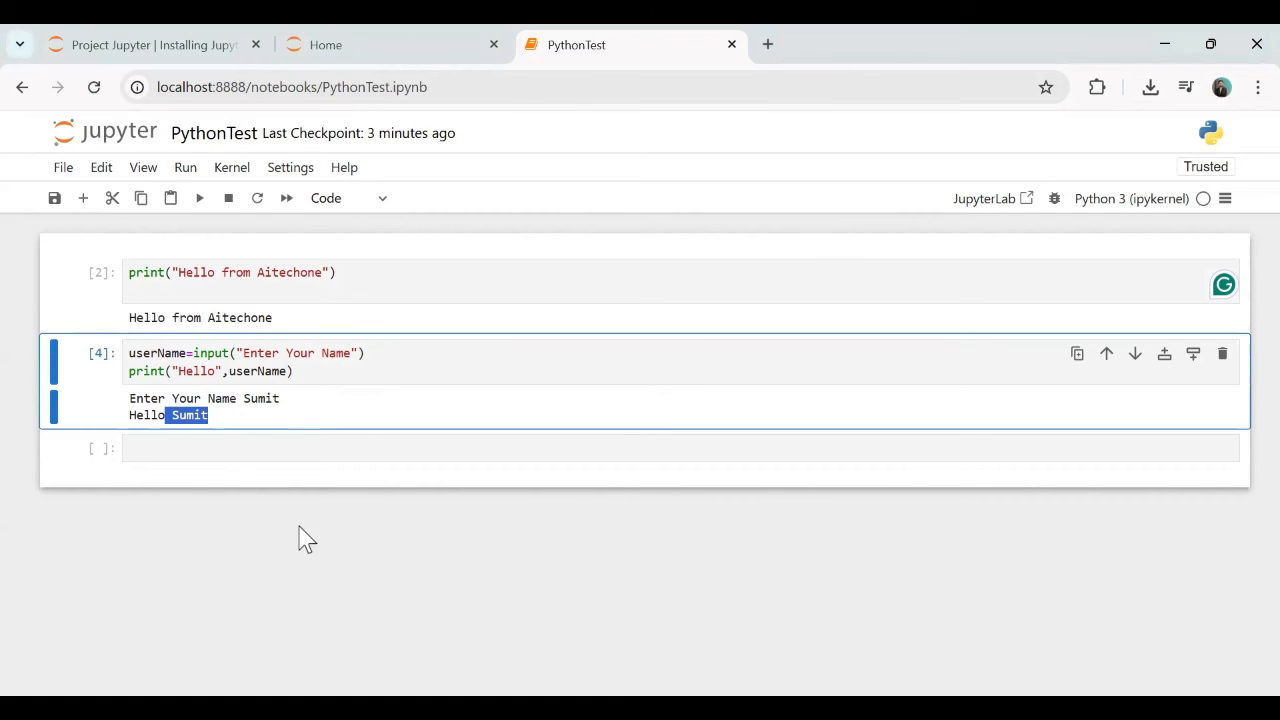
Write num1=float(input("Enter Number1")) as the first line of the empty third cell.
{"action": "left_click", "coordinate": [213, 446]}
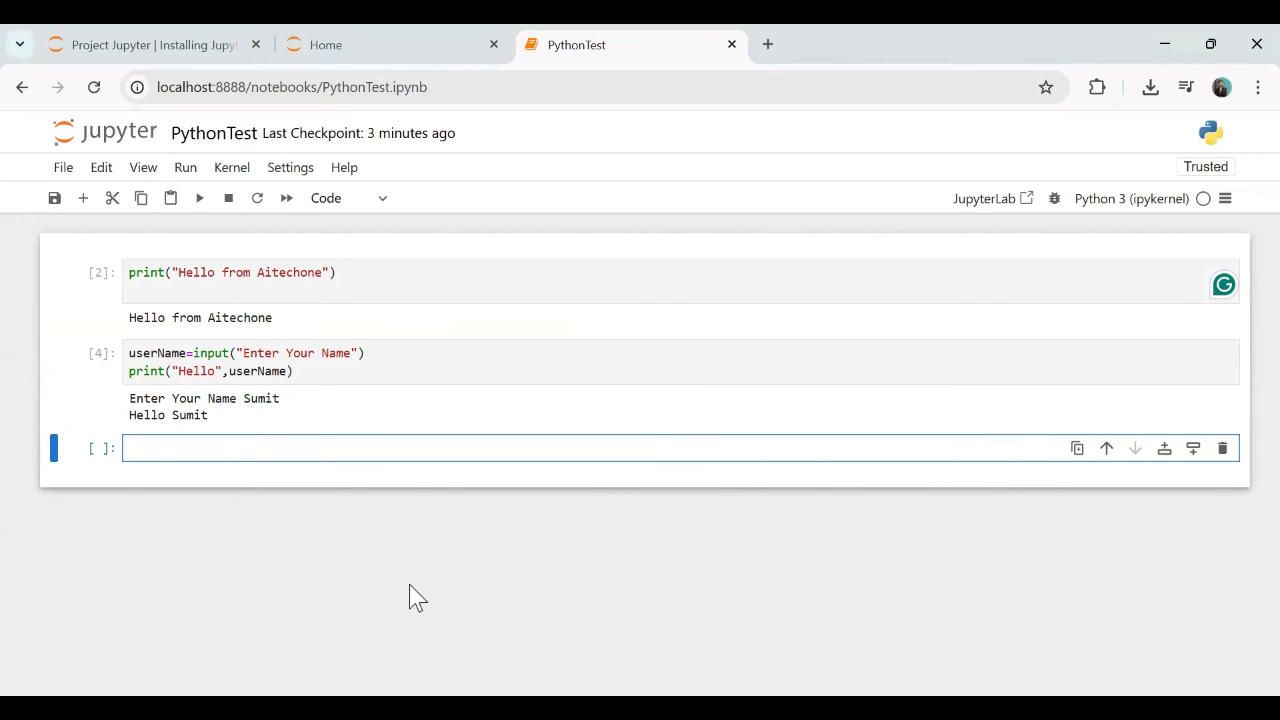
{"action": "type", "text": "num1=float(input(\"Ente"}
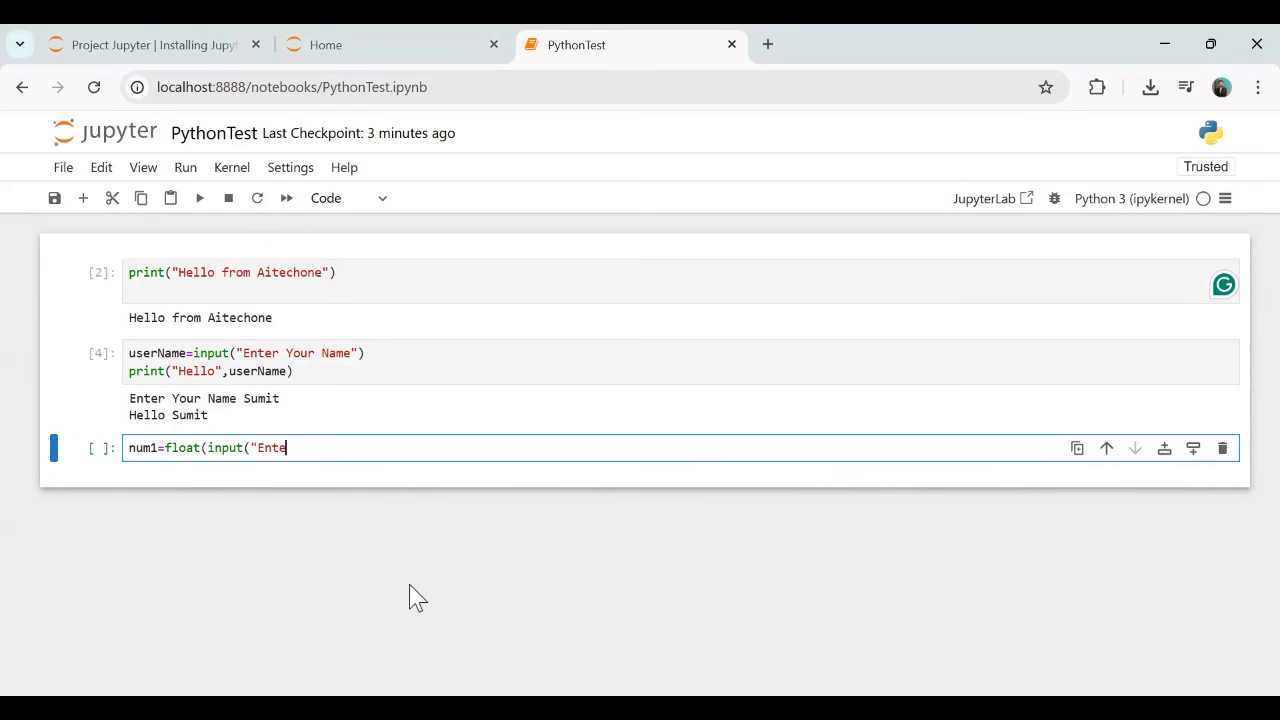
{"action": "type", "text": "r Number1\")"}
{"action": "key", "text": "Return"}
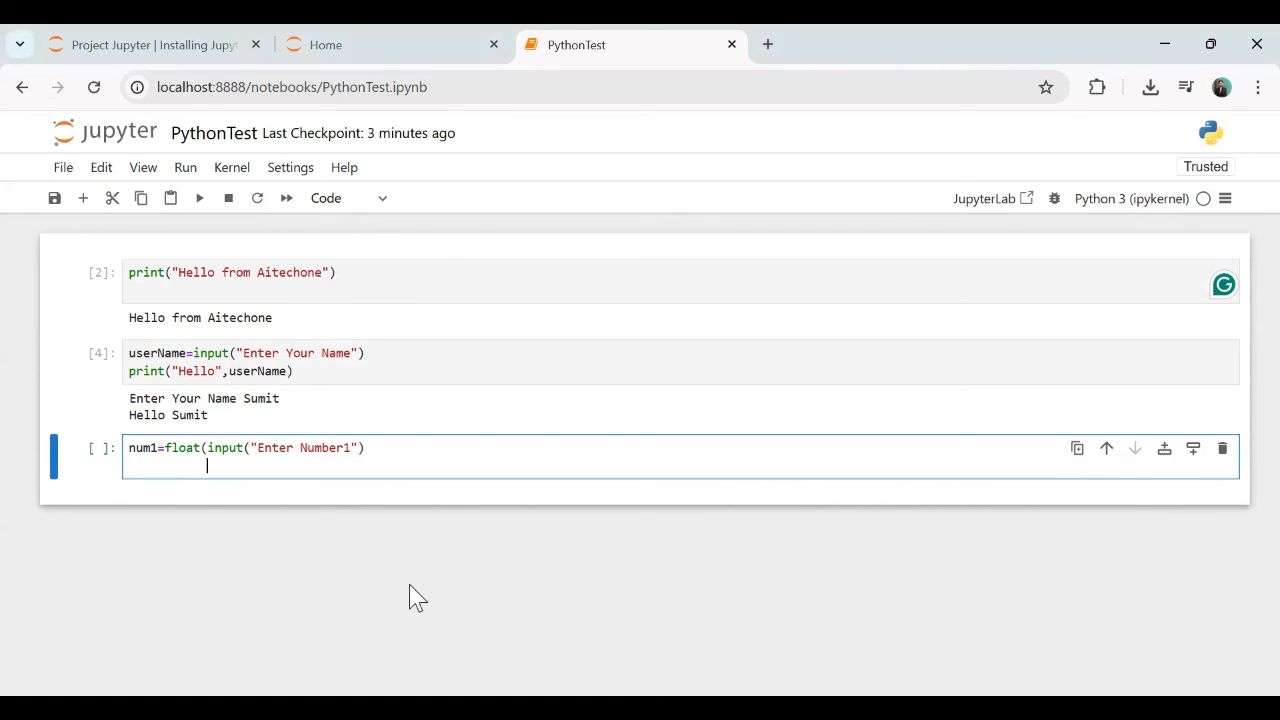
{"action": "key", "text": "BackSpace"}
{"action": "key", "text": "BackSpace"}
{"action": "key", "text": "BackSpace"}
{"action": "key", "text": "BackSpace"}
{"action": "type", "text": ")"}
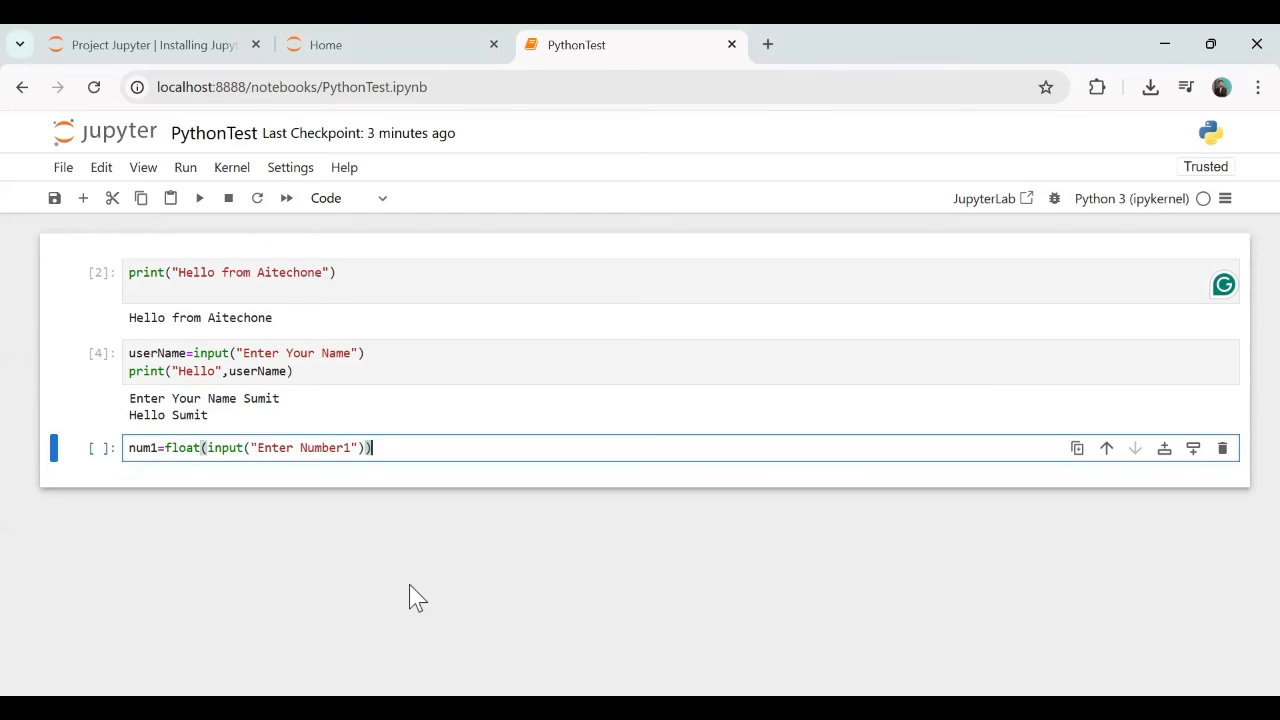
Add the line num2=float(input("Enter Number2")) below the num1 statement in the third cell.
{"action": "key", "text": "Return"}
{"action": "type", "text": "num2"}
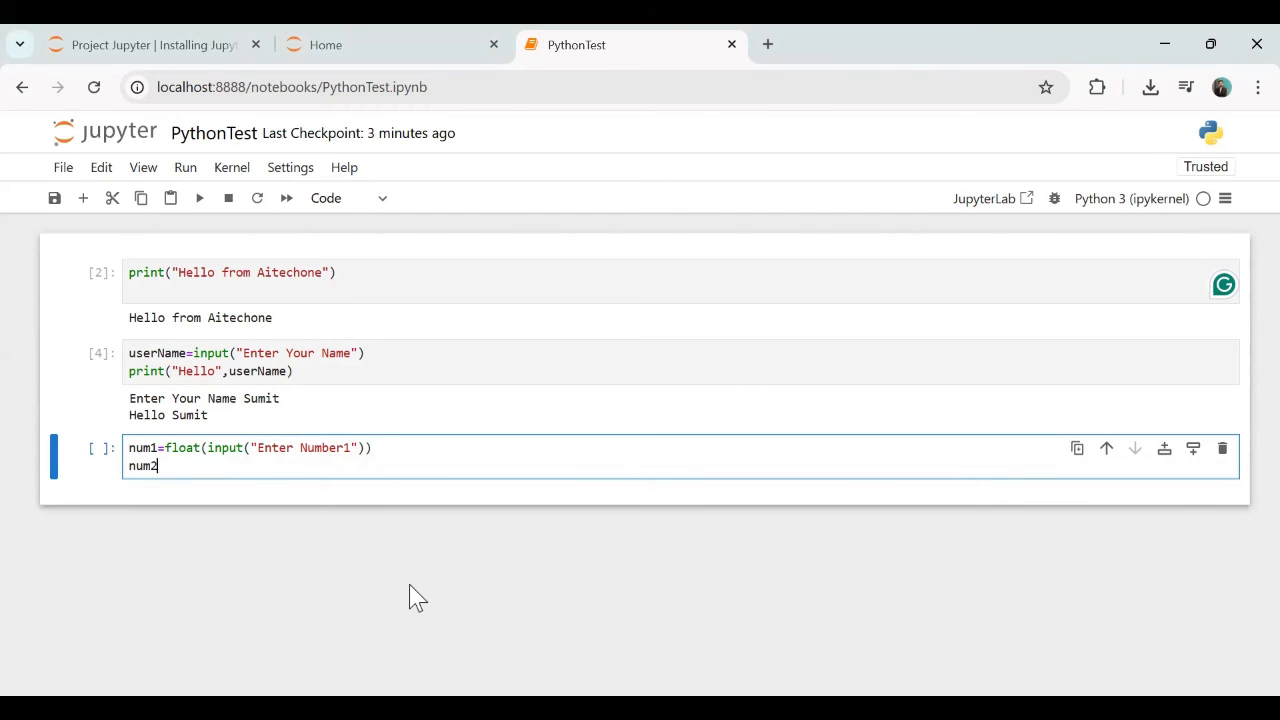
{"action": "type", "text": "=float(input(\"Enter Num"}
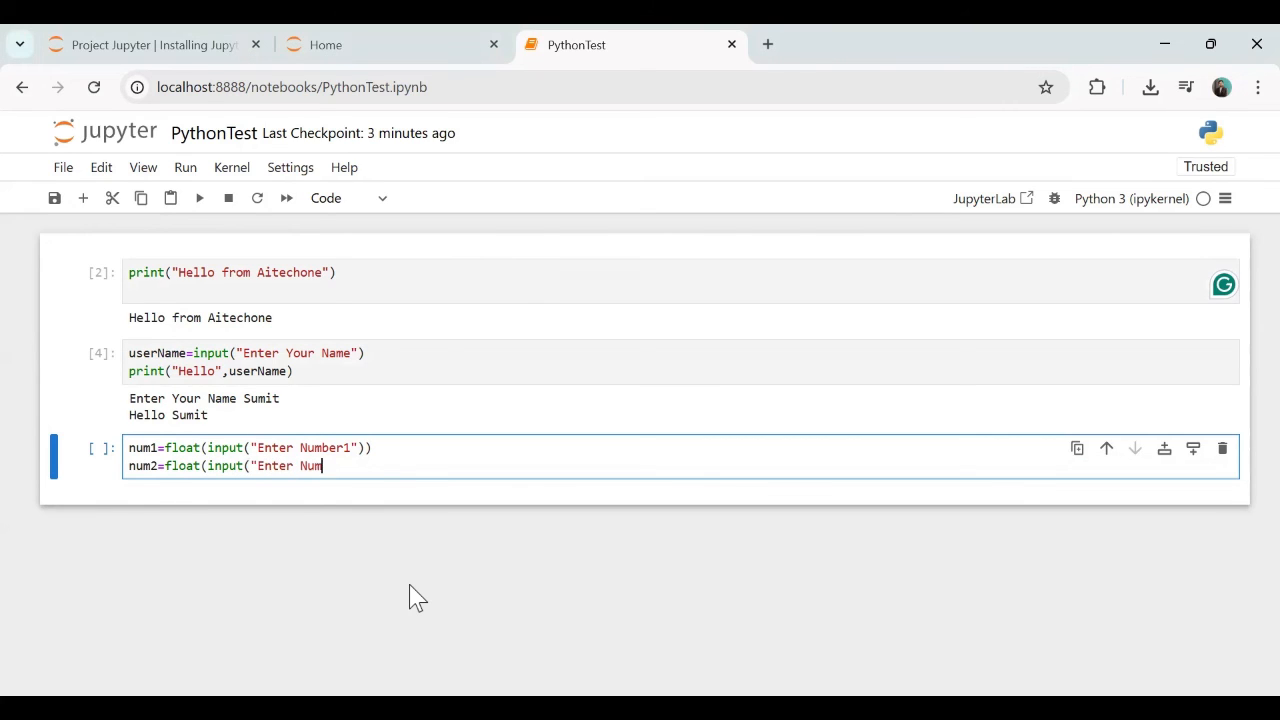
{"action": "type", "text": "ber2\"))"}
{"action": "key", "text": "Return"}
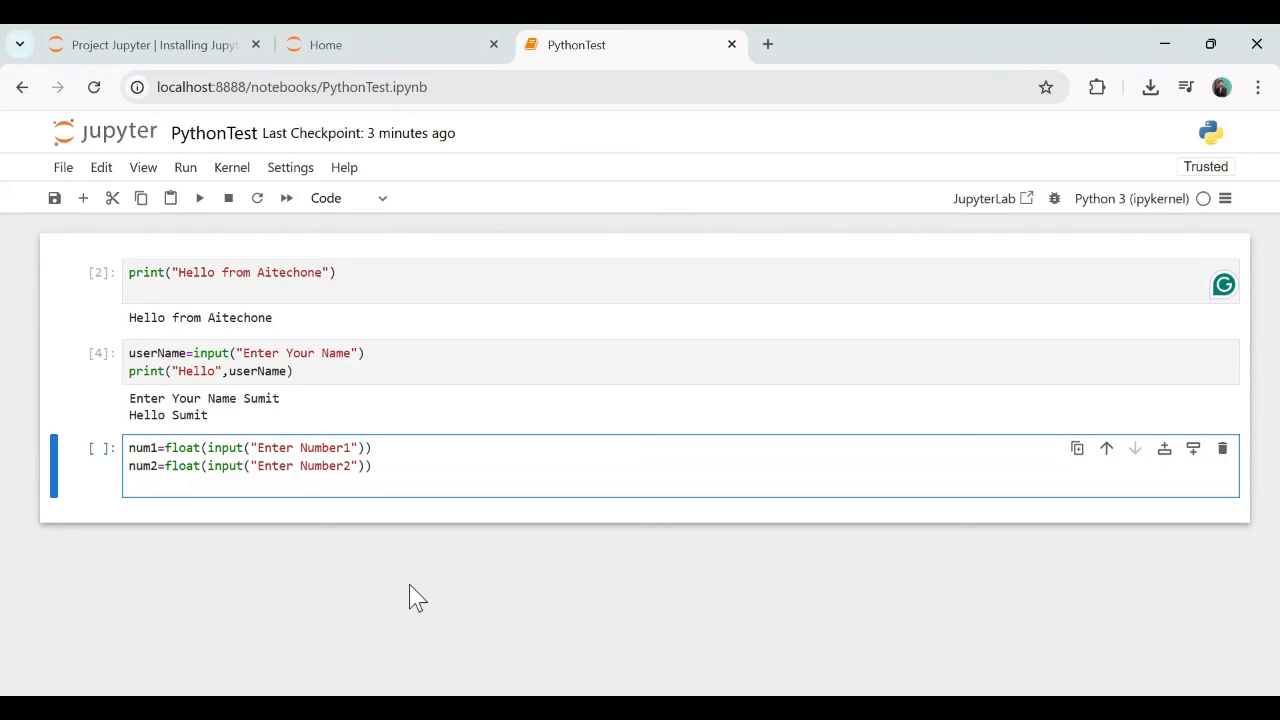
Add the lines result=num1+num2 and print("Result=",result) at the end of the third cell.
{"action": "type", "text": "sumit"}
{"action": "key", "text": "BackSpace"}
{"action": "key", "text": "BackSpace"}
{"action": "key", "text": "BackSpace"}
{"action": "key", "text": "BackSpace"}
{"action": "key", "text": "BackSpace"}
{"action": "type", "text": "result=num1+num2"}
{"action": "key", "text": "Return"}
{"action": "type", "text": "print("}
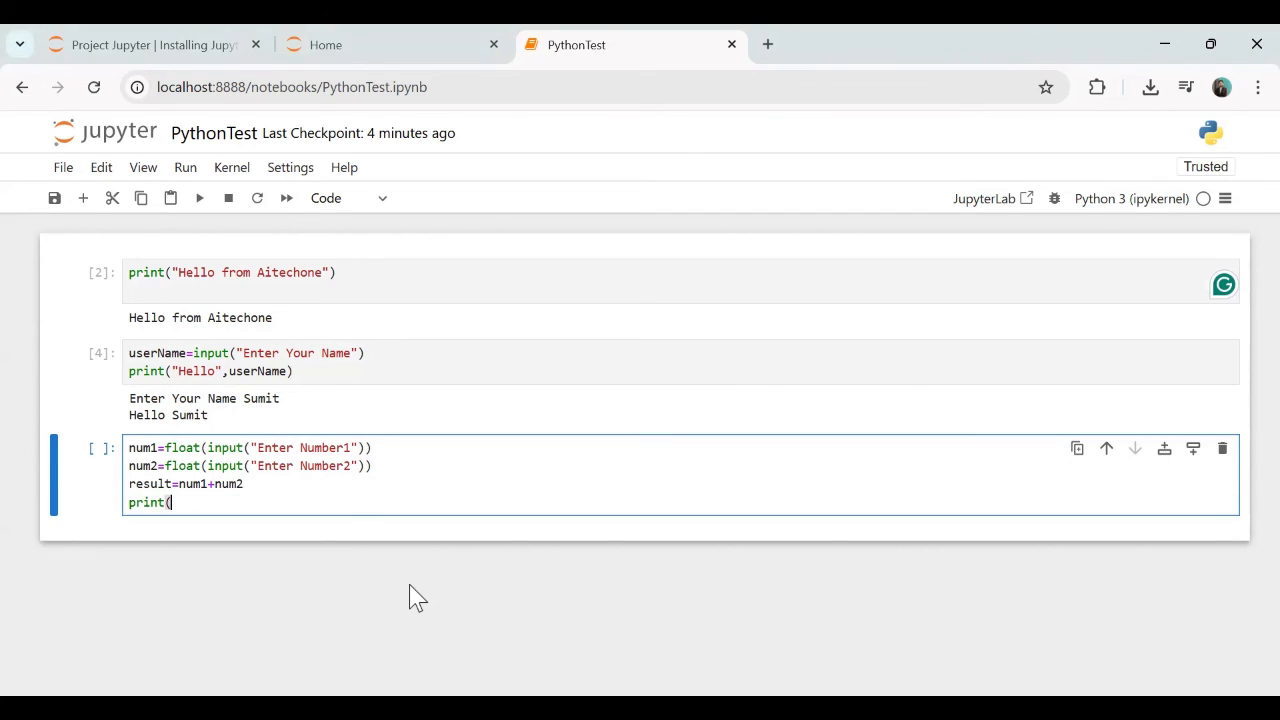
{"action": "type", "text": "\"Result=\",result)"}
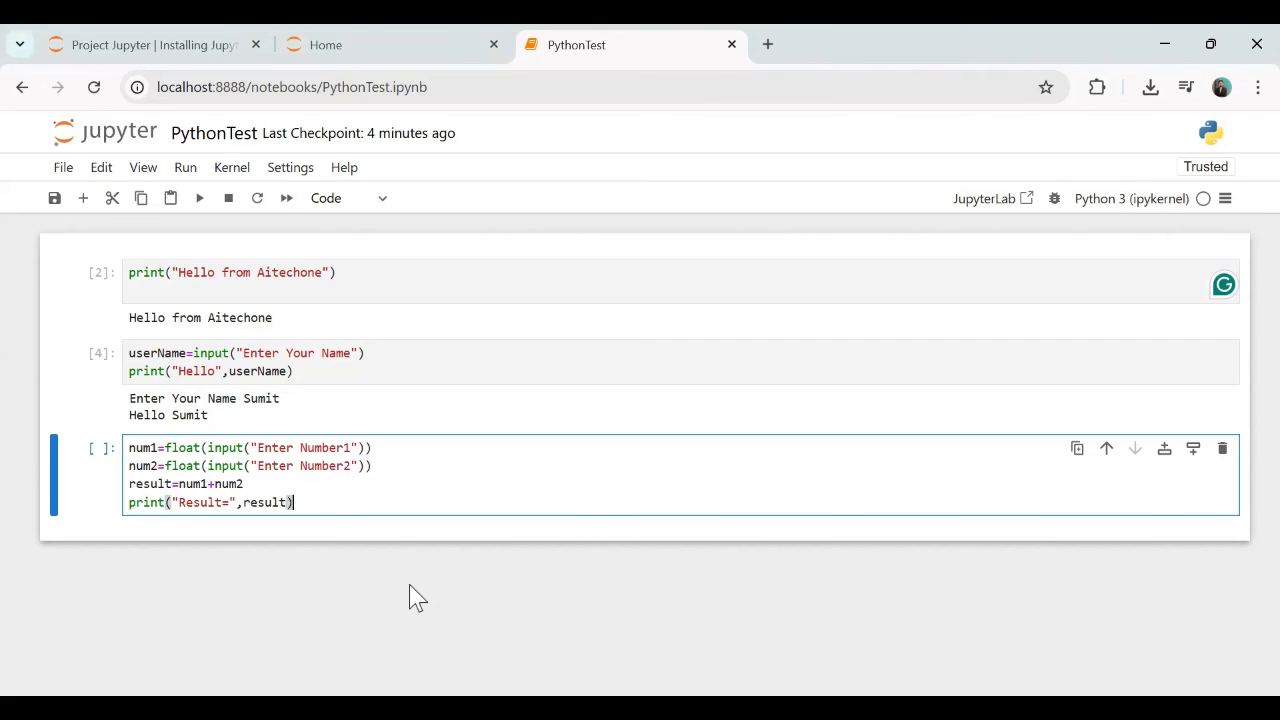
Run the third cell, answering its prompts with 20 for Number1 and 30 for Number2, and check the printed result.
{"action": "left_click", "coordinate": [199, 198]}
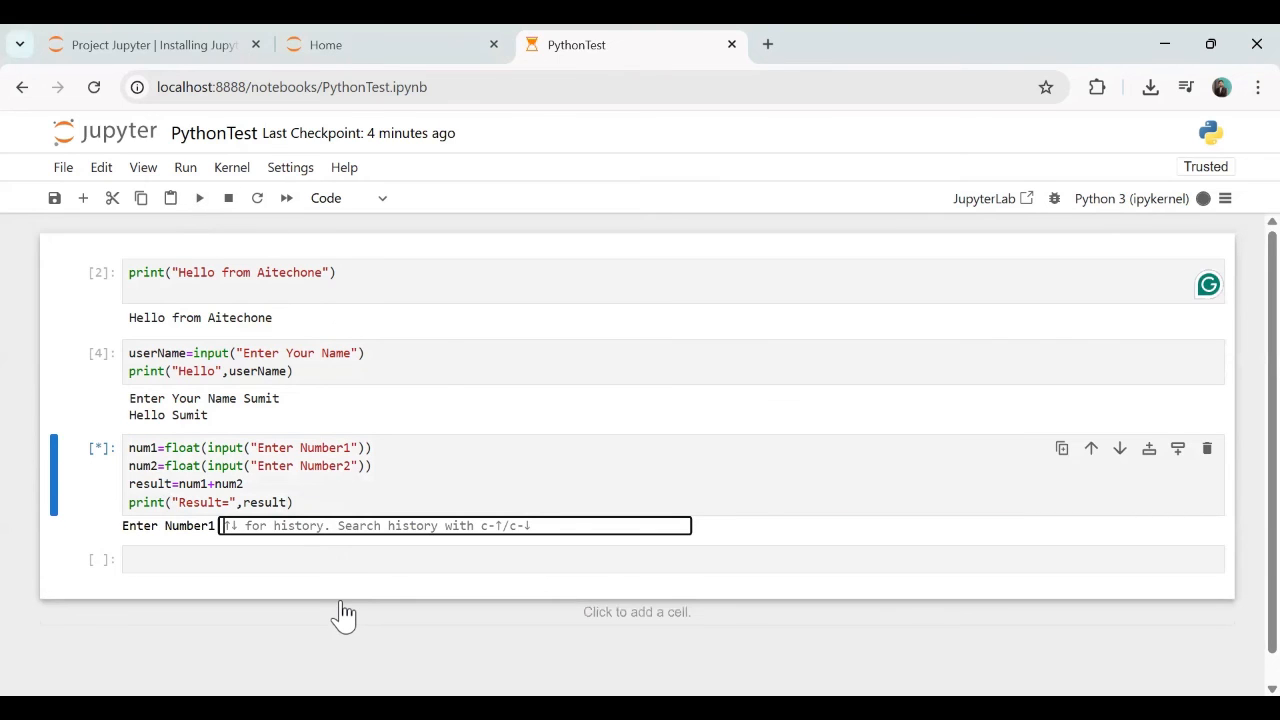
{"action": "type", "text": "20"}
{"action": "key", "text": "Return"}
{"action": "type", "text": "30"}
{"action": "key", "text": "Return"}
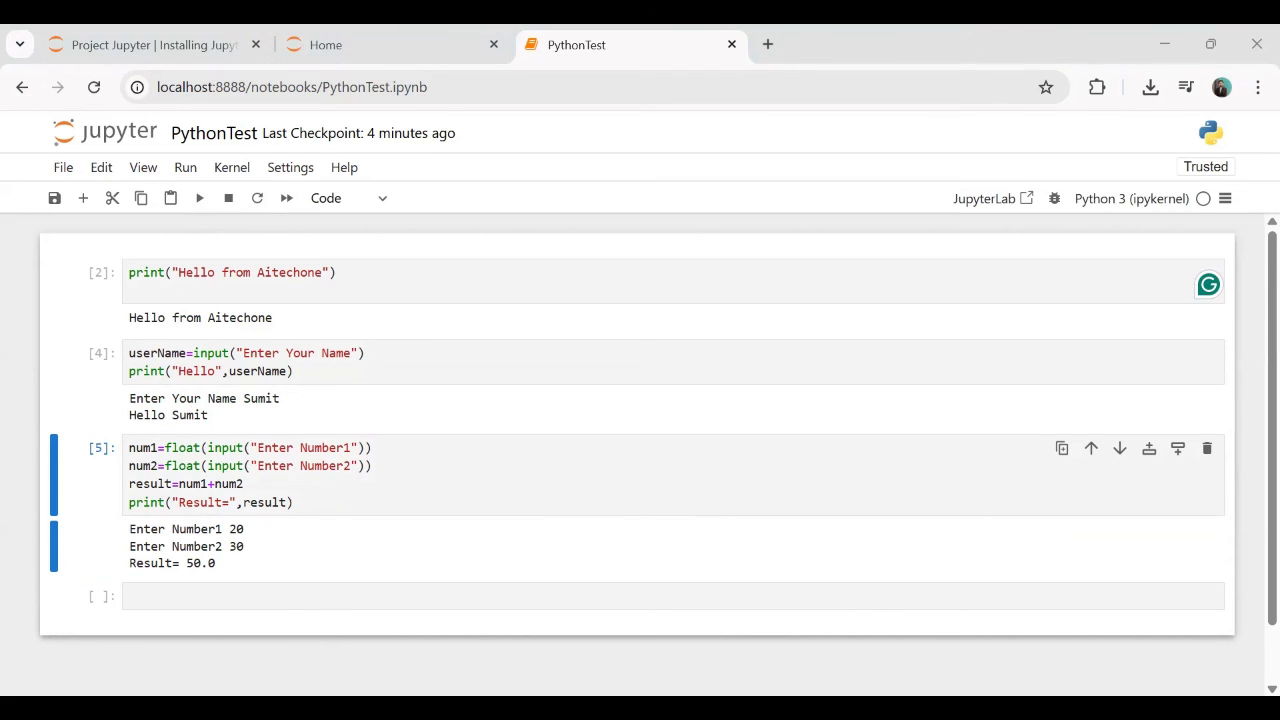
{"action": "left_click", "coordinate": [640, 555]}
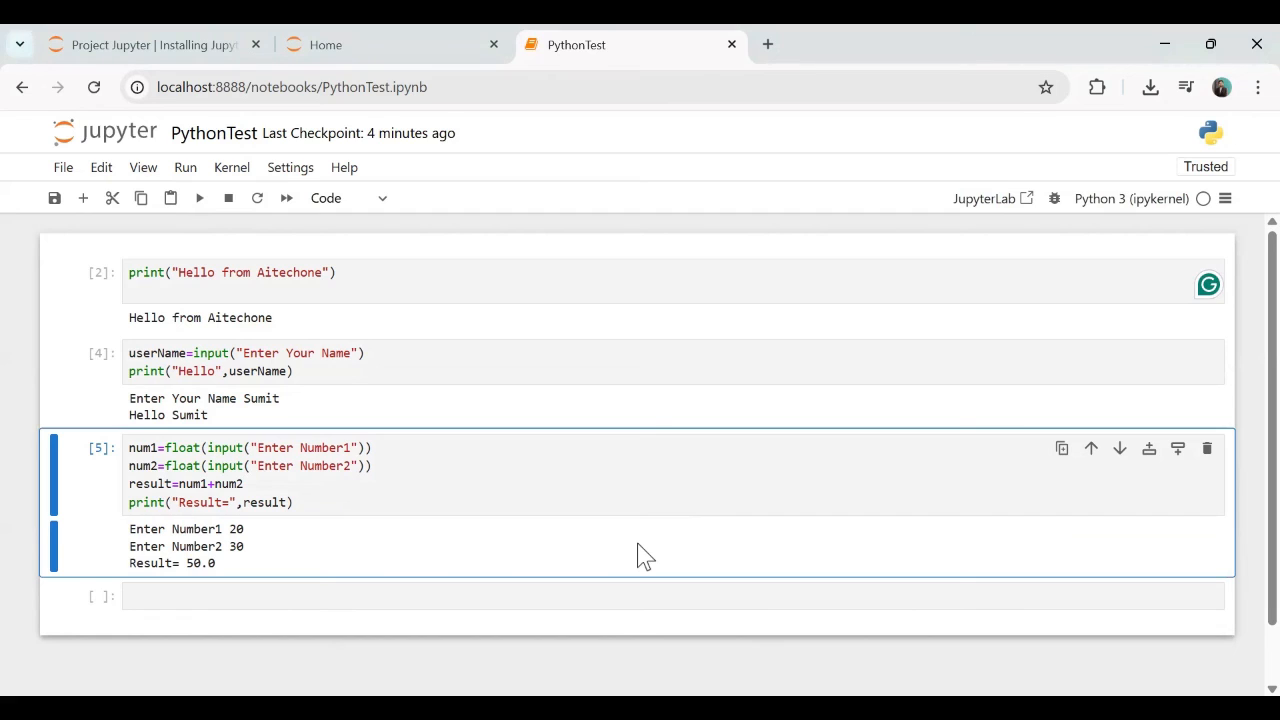